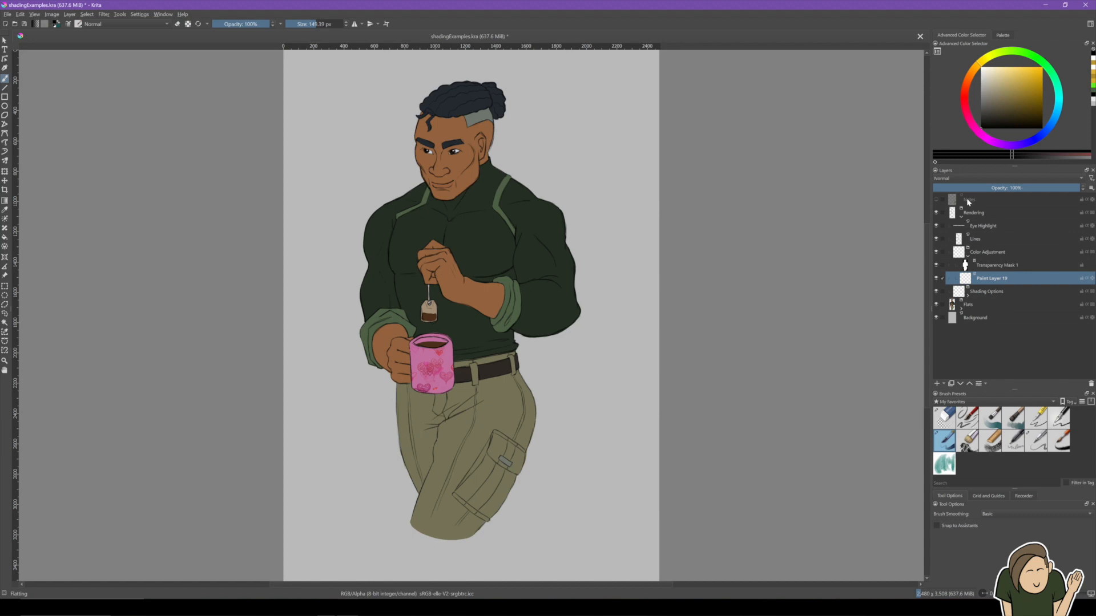
# Add a paint layer above Eye Highlight and paint a golden-yellow arrow pointing at the character's head with a brush about 36 px wide.
pyautogui.click(983, 228)
pyautogui.press('Insert')
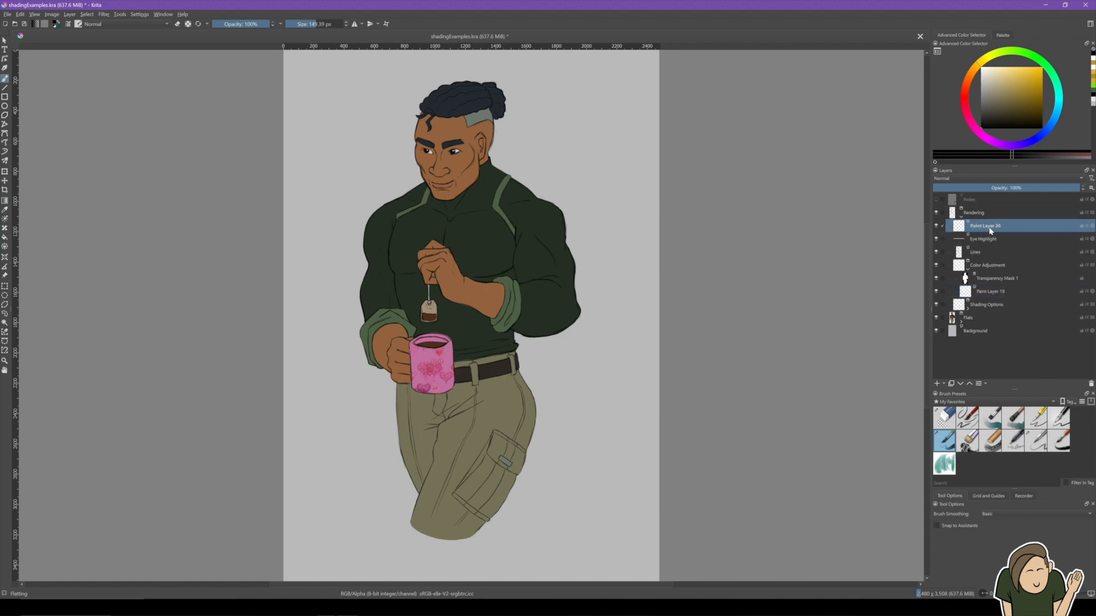
pyautogui.click(1024, 97)
pyautogui.moveTo(1024, 97); pyautogui.dragTo(1037, 69)
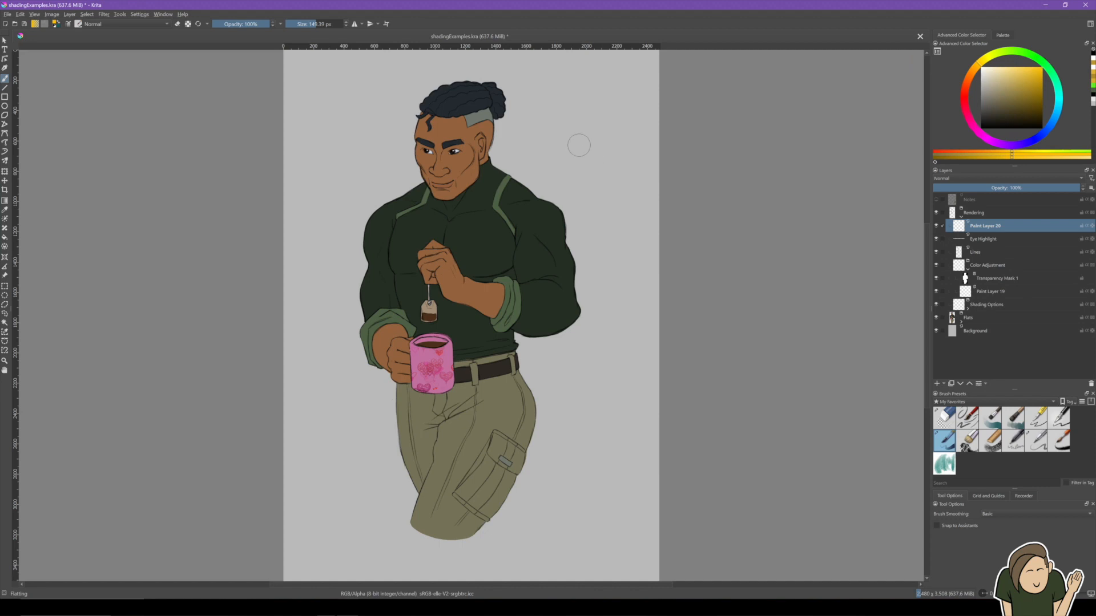
pyautogui.keyDown('shift'); pyautogui.moveTo(577, 143); pyautogui.dragTo(519, 143); pyautogui.keyUp('shift')
pyautogui.moveTo(555, 114); pyautogui.dragTo(578, 112)
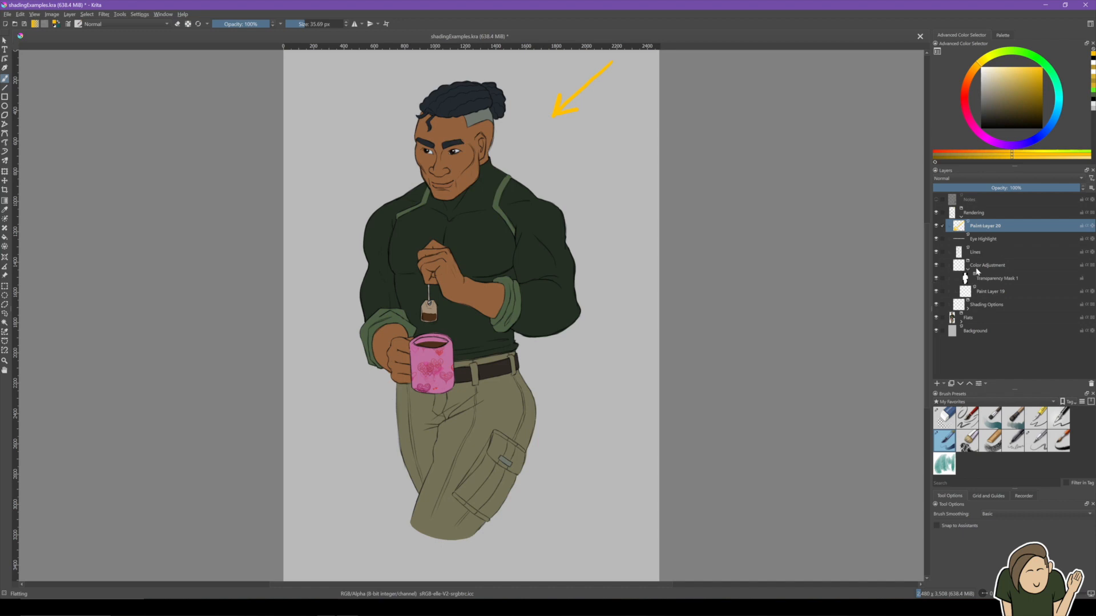
# Copy the Flats group into the Color Adjustment group below Paint Layer 19 and merge the copy into a single layer.
pyautogui.click(983, 294)
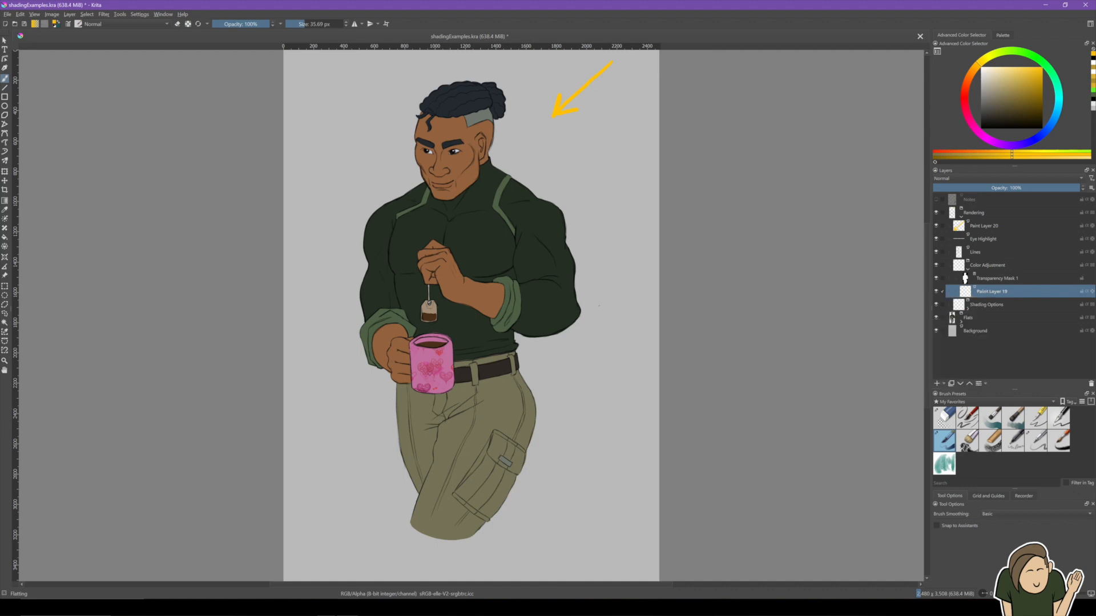
pyautogui.click(977, 317)
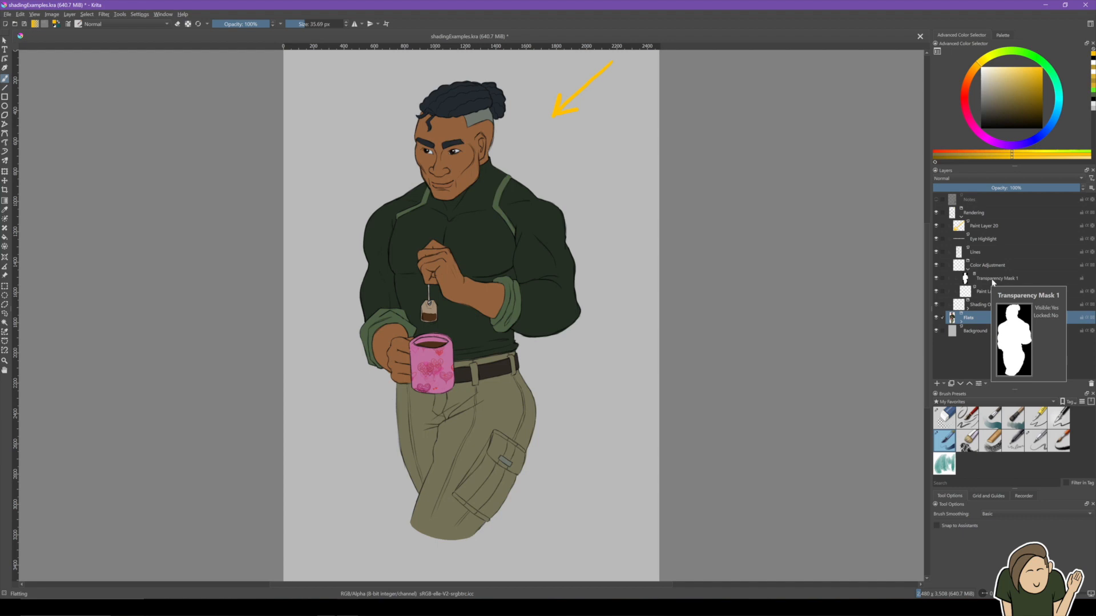
pyautogui.moveTo(987, 267)
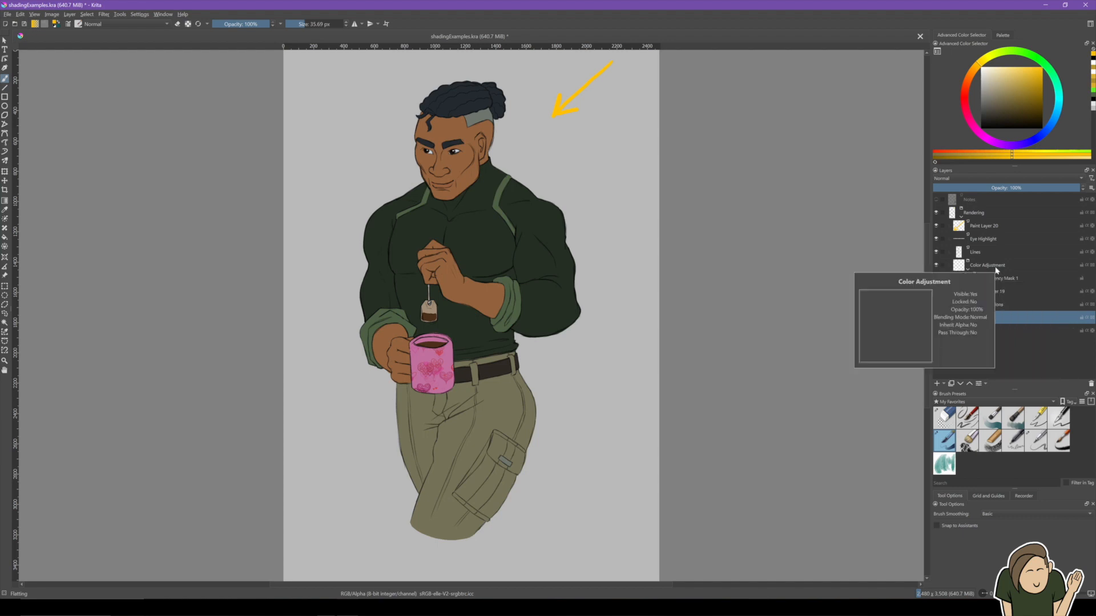
pyautogui.moveTo(997, 293)
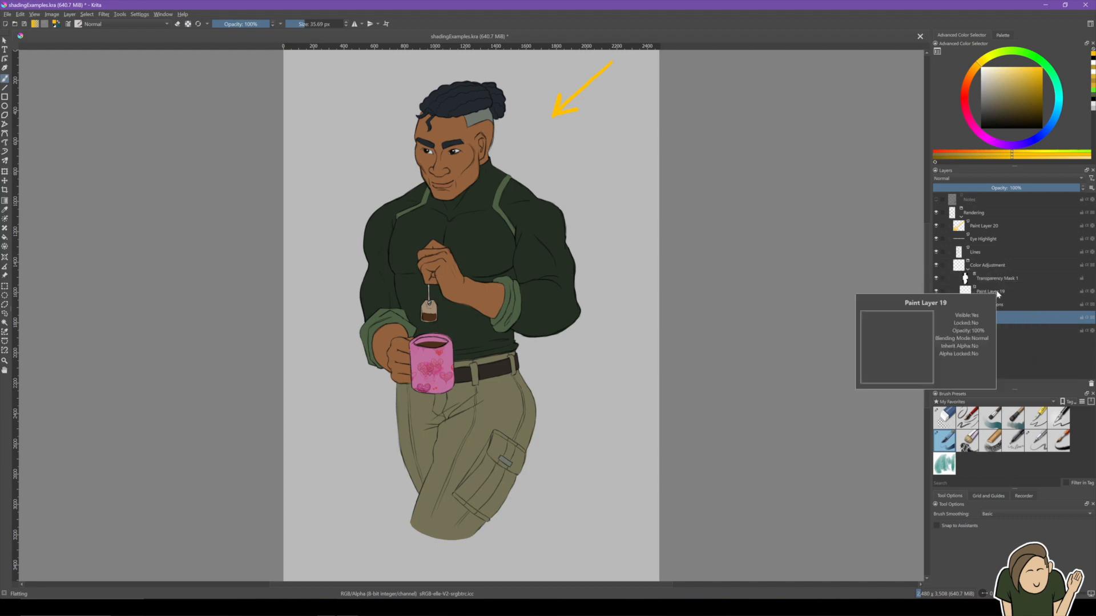
pyautogui.moveTo(962, 322)
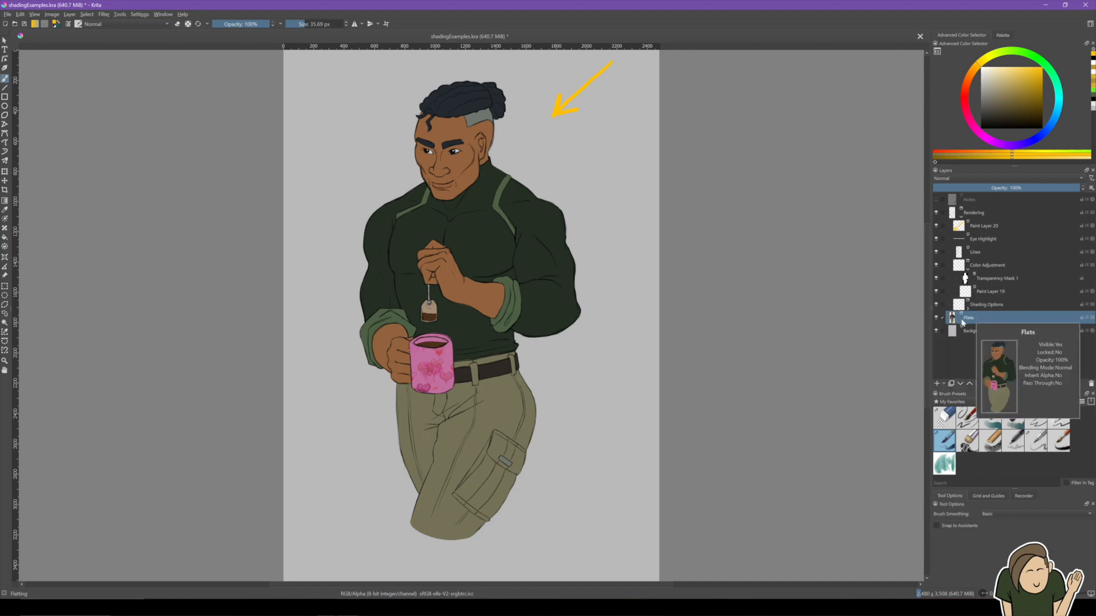
pyautogui.click(988, 295)
pyautogui.hotkey('ctrl', 'v')
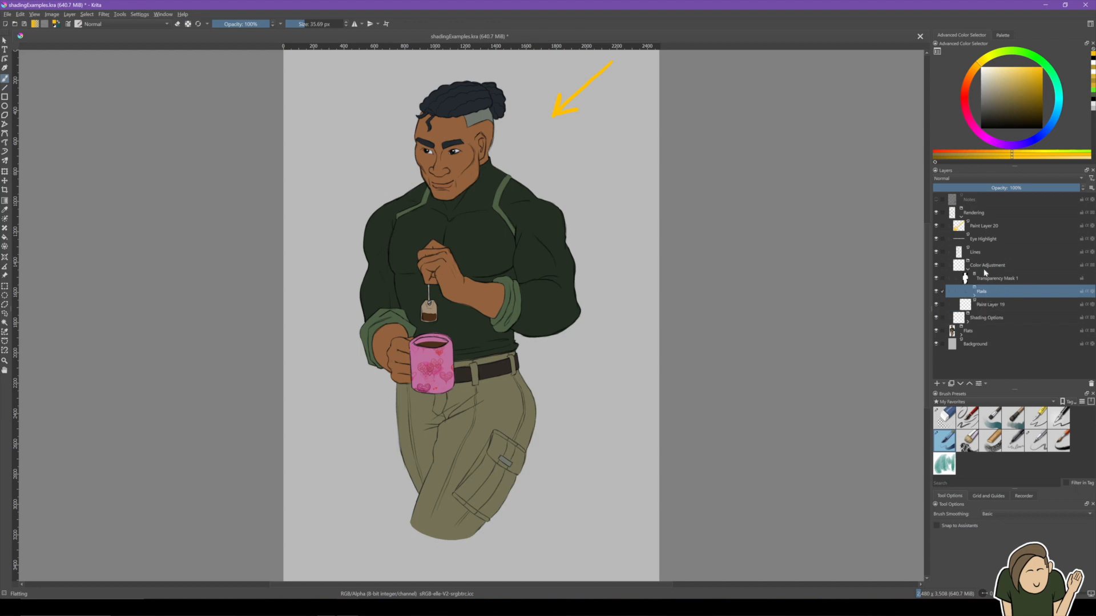
pyautogui.moveTo(989, 291); pyautogui.dragTo(988, 307)
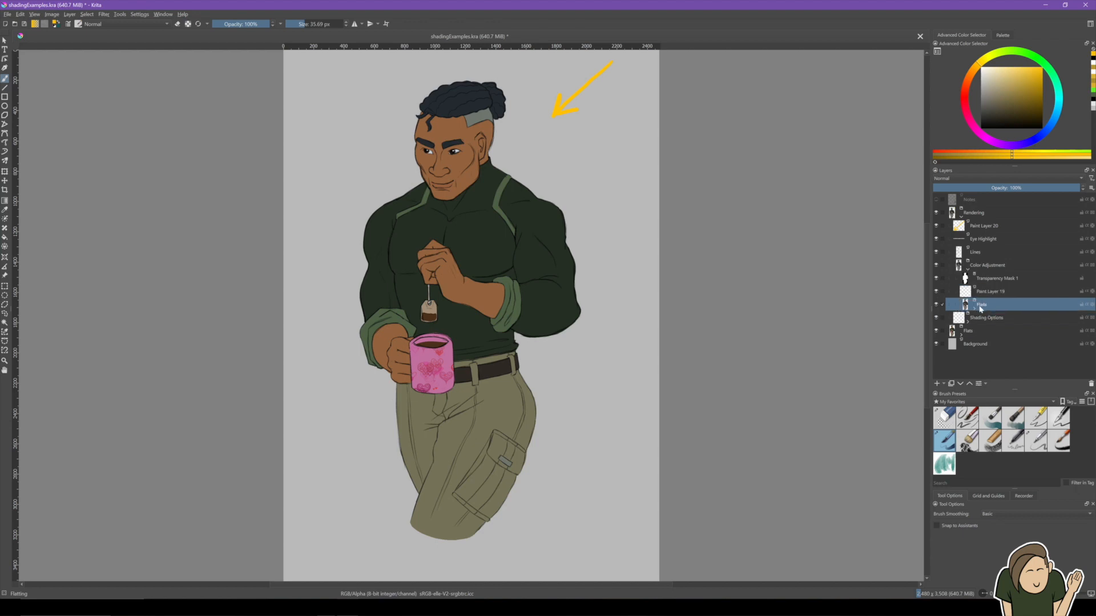
pyautogui.hotkey('ctrl', 'e')
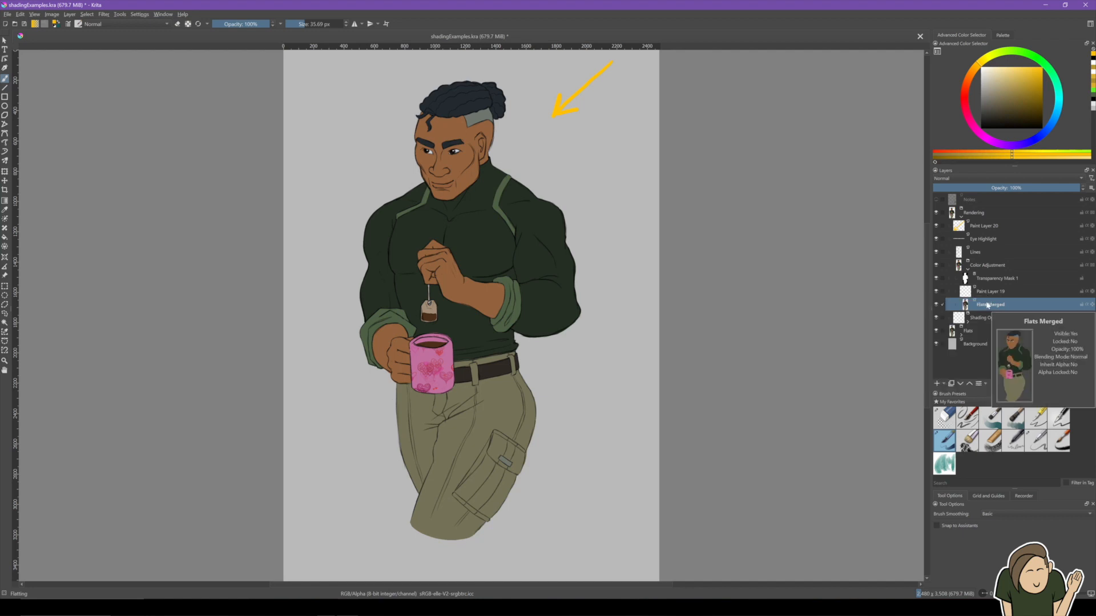
# Add a filter mask to the Flats Merged layer using the Color Adjustment filter.
pyautogui.click(990, 293)
pyautogui.click(990, 306)
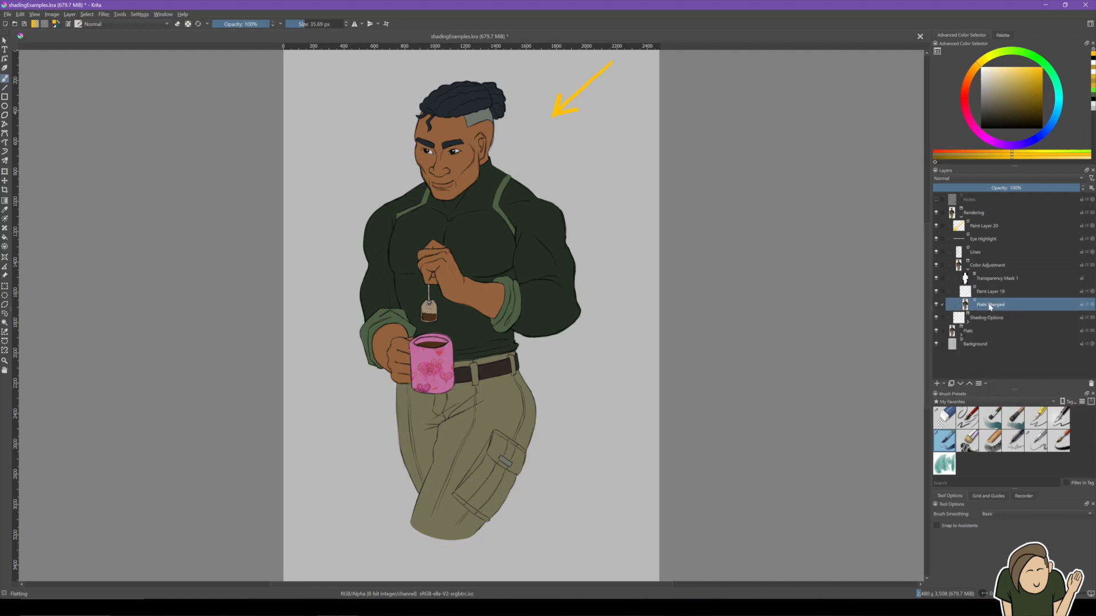
pyautogui.click(944, 384)
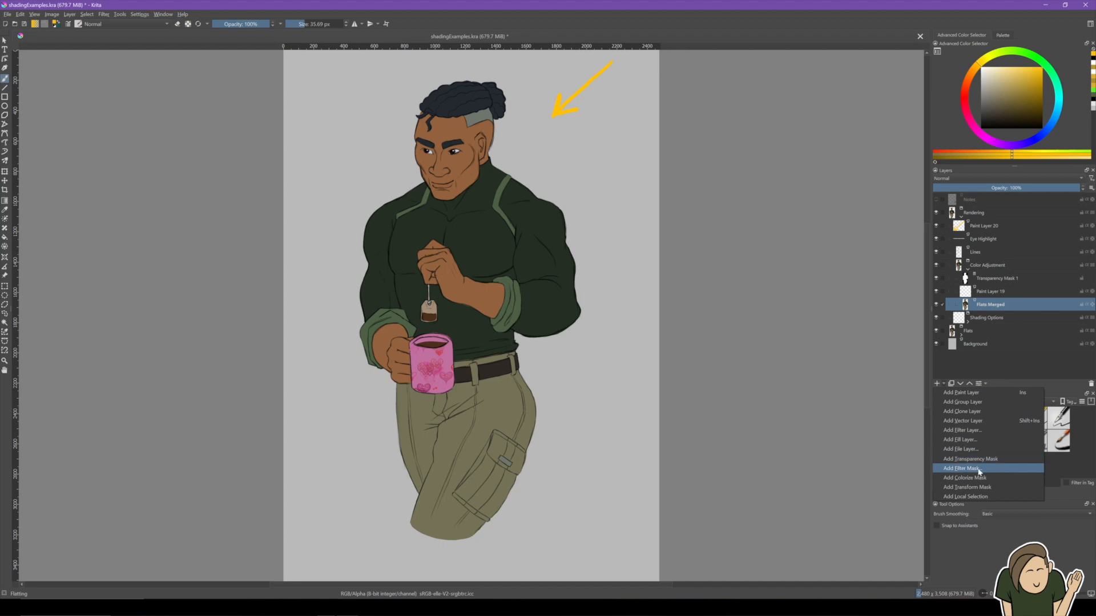
pyautogui.click(966, 469)
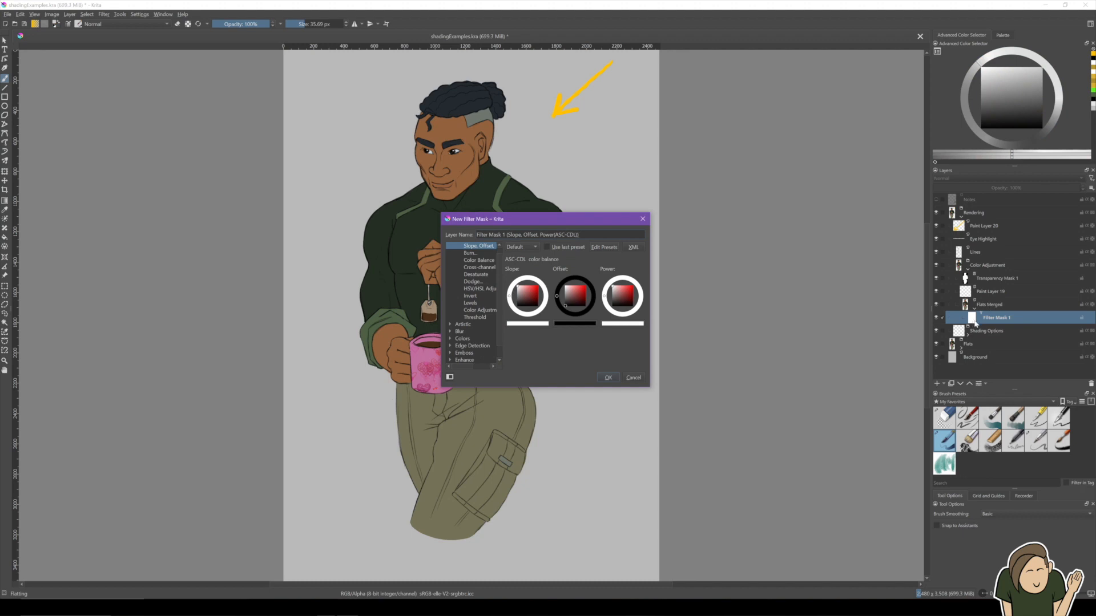
pyautogui.moveTo(558, 219); pyautogui.dragTo(745, 193)
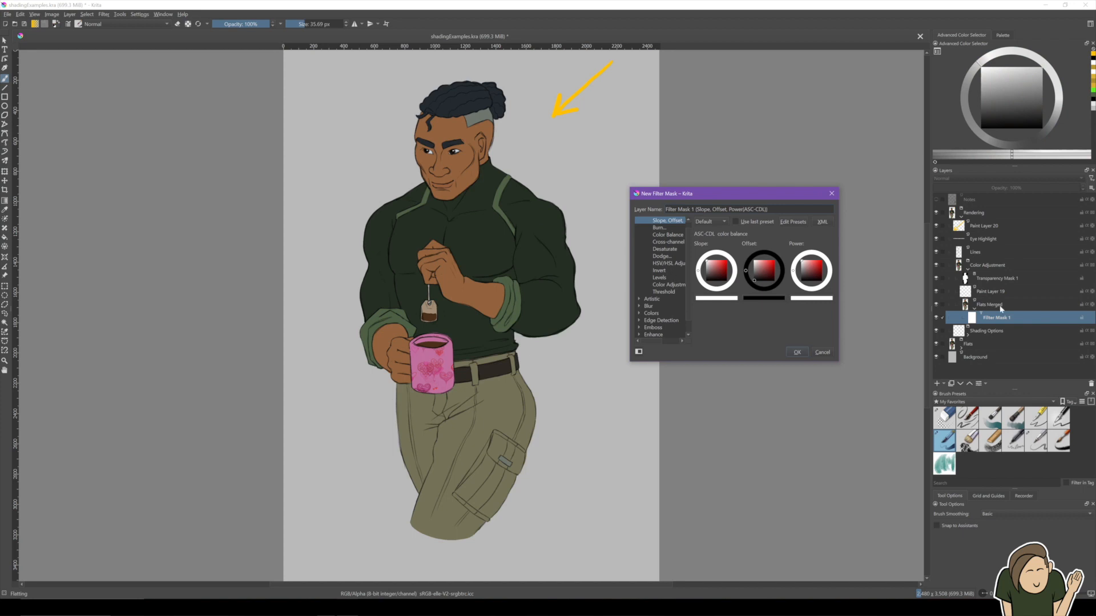
pyautogui.scroll(1, 670, 269)
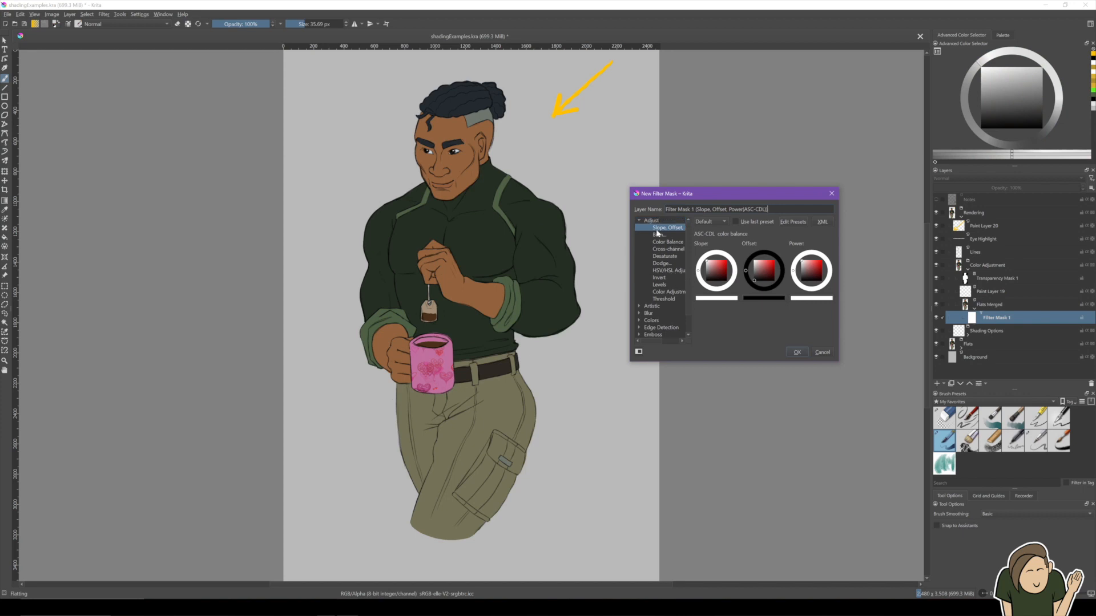
pyautogui.click(640, 221)
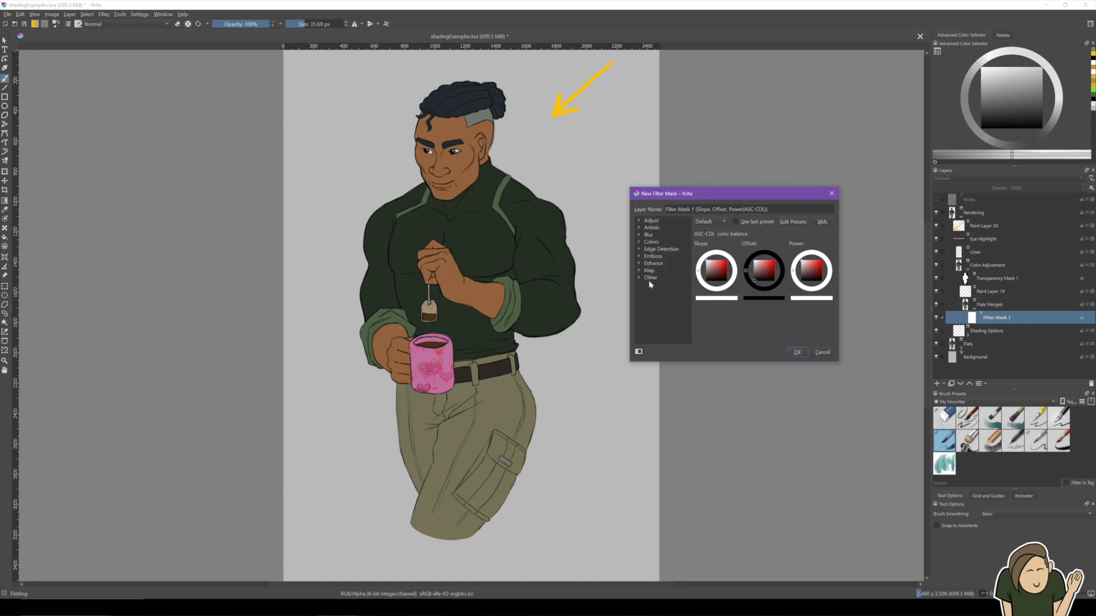
pyautogui.click(640, 222)
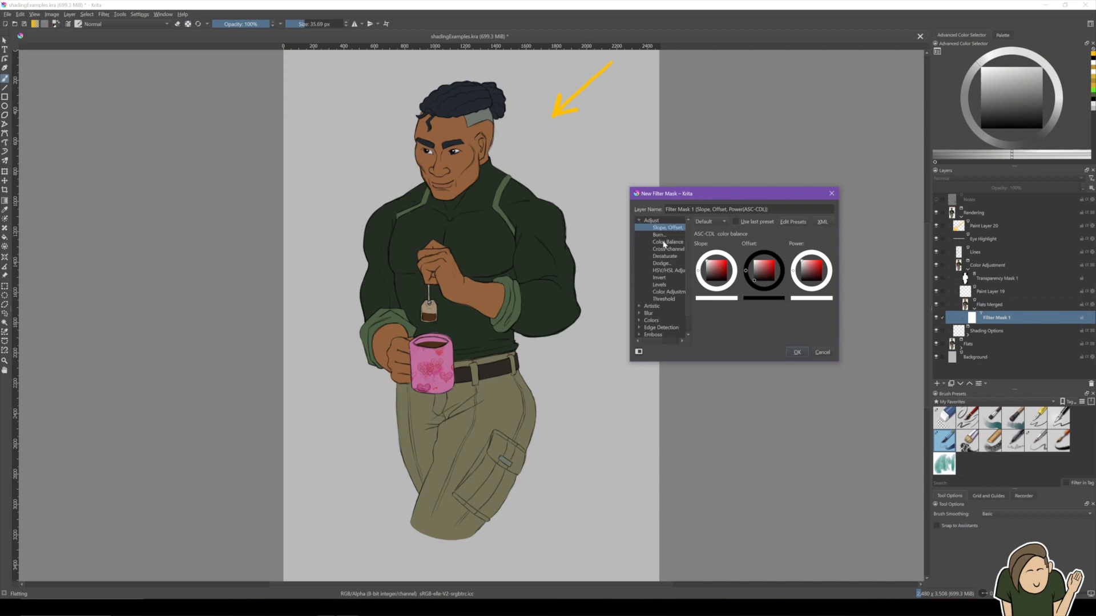
pyautogui.click(661, 292)
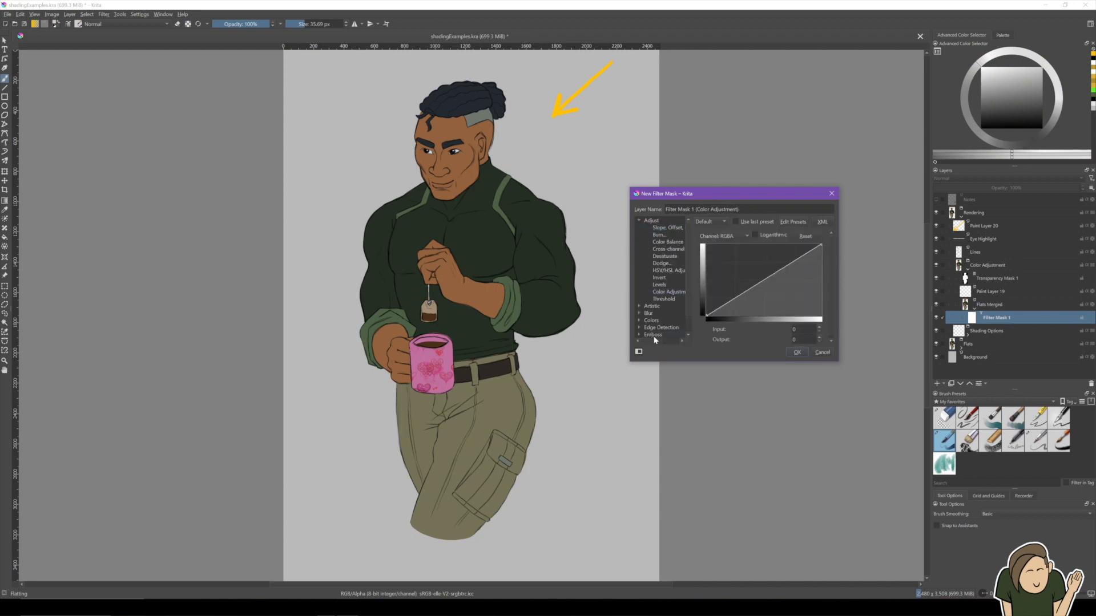
pyautogui.moveTo(653, 341); pyautogui.dragTo(660, 340)
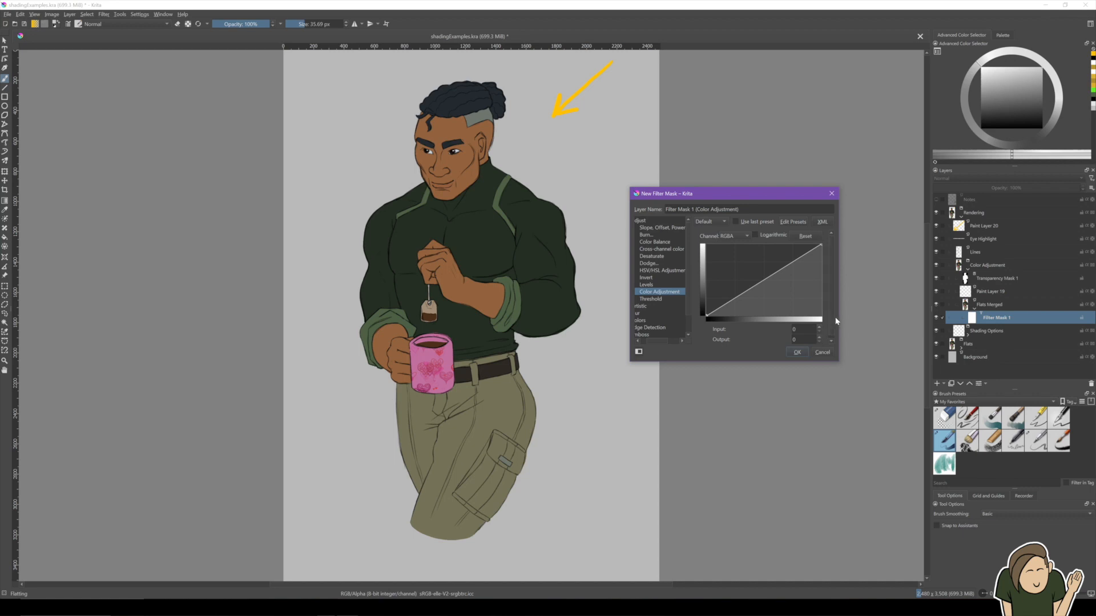
# Darken the flats by bending the RGBA curve with a point at input 128, output 97, and accept the filter.
pyautogui.click(765, 282)
pyautogui.moveTo(765, 282); pyautogui.dragTo(766, 290)
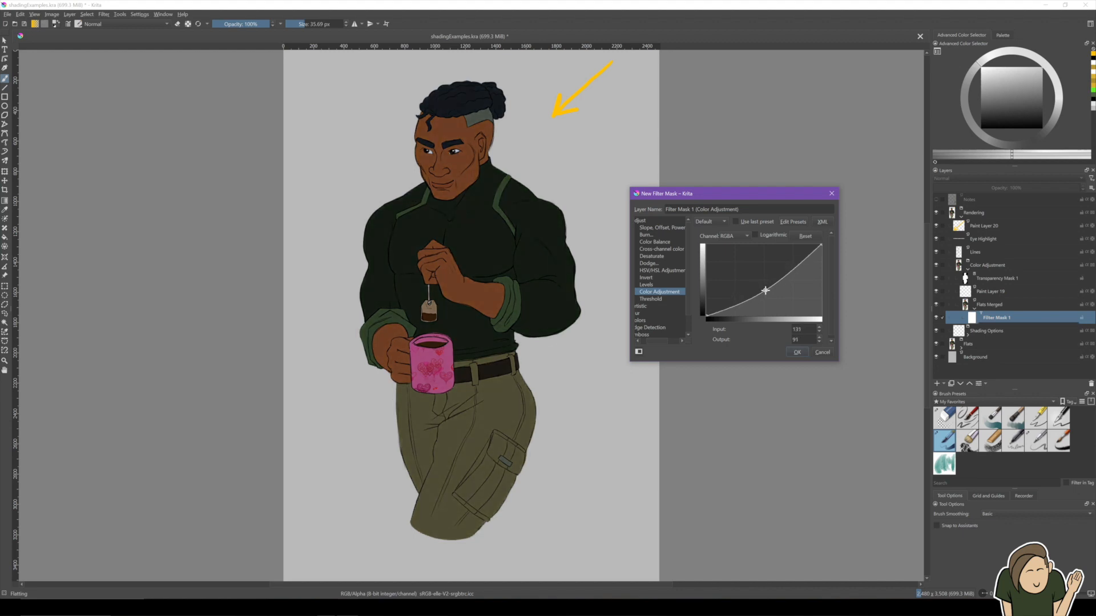
pyautogui.moveTo(766, 291)
pyautogui.mouseDown()
pyautogui.moveTo(764, 274)
pyautogui.moveTo(764, 289)
pyautogui.mouseUp()
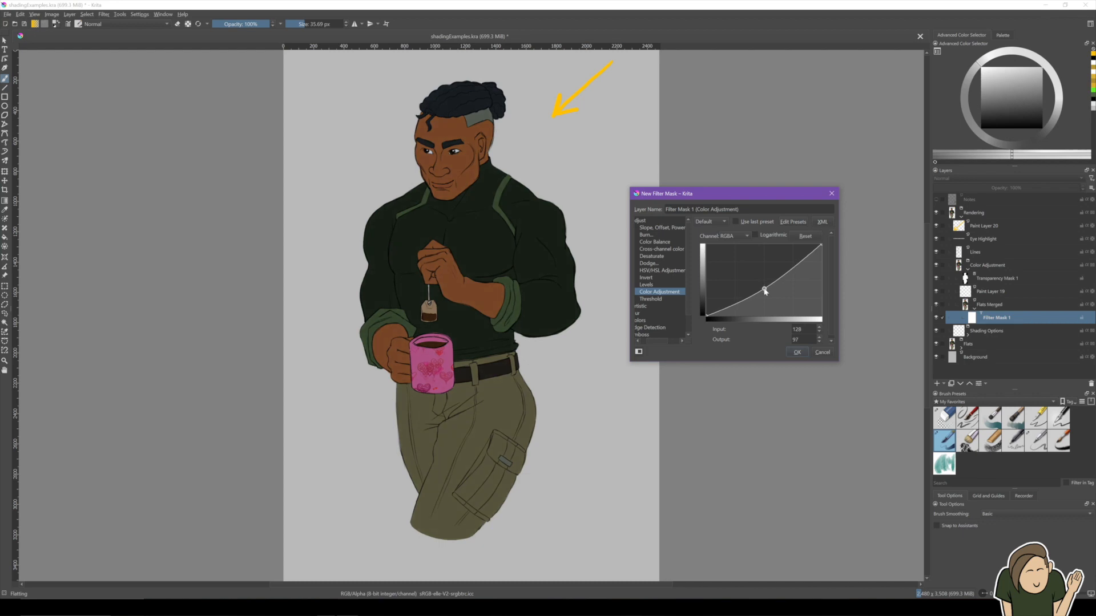
pyautogui.click(797, 353)
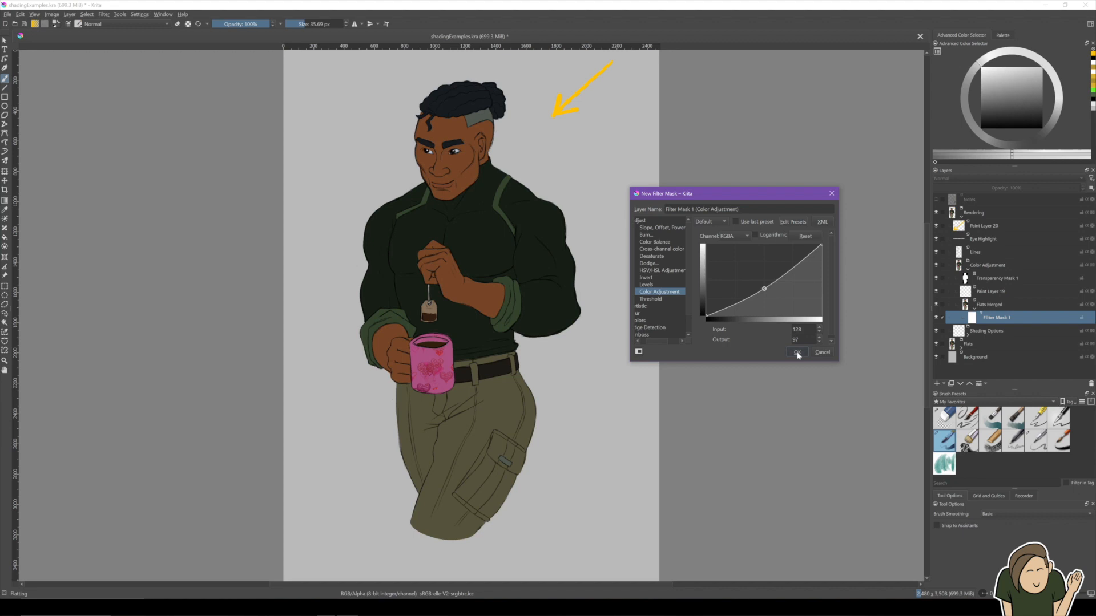
# Move the filter mask out of Flats Merged to sit directly above it in the Color Adjustment group, and delete Paint Layer 19.
pyautogui.click(974, 307)
pyautogui.click(977, 320)
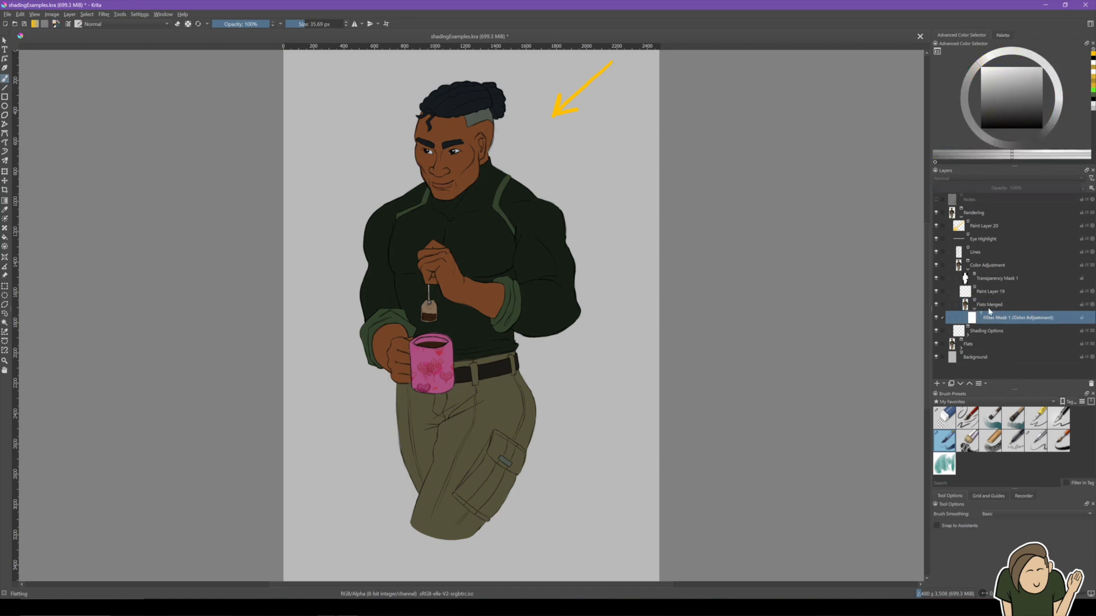
pyautogui.moveTo(975, 319); pyautogui.dragTo(969, 301)
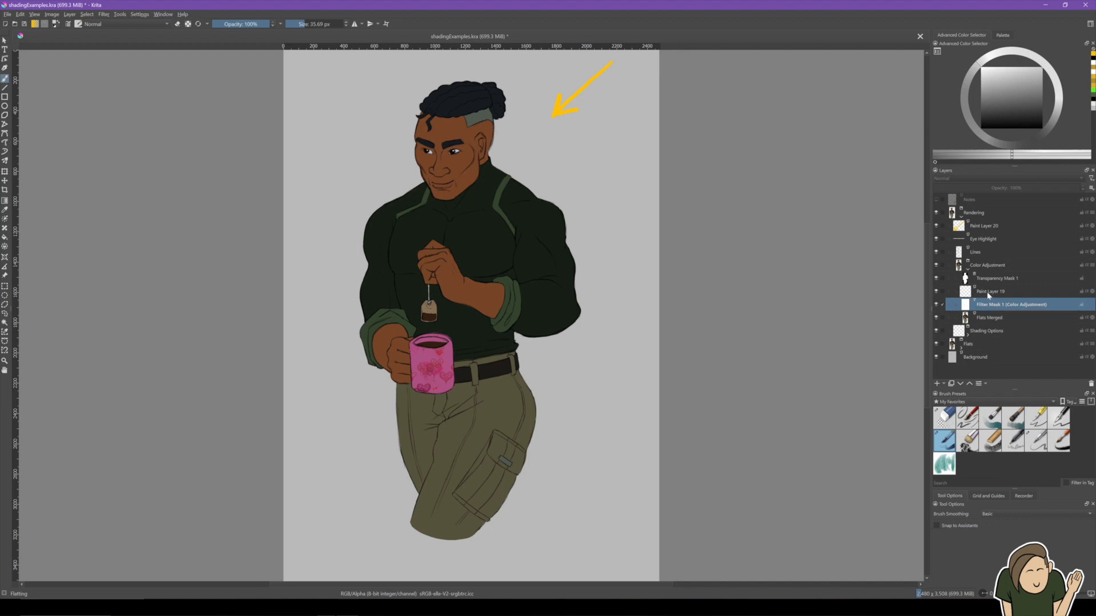
pyautogui.click(988, 294)
pyautogui.hotkey('shift', 'Delete')
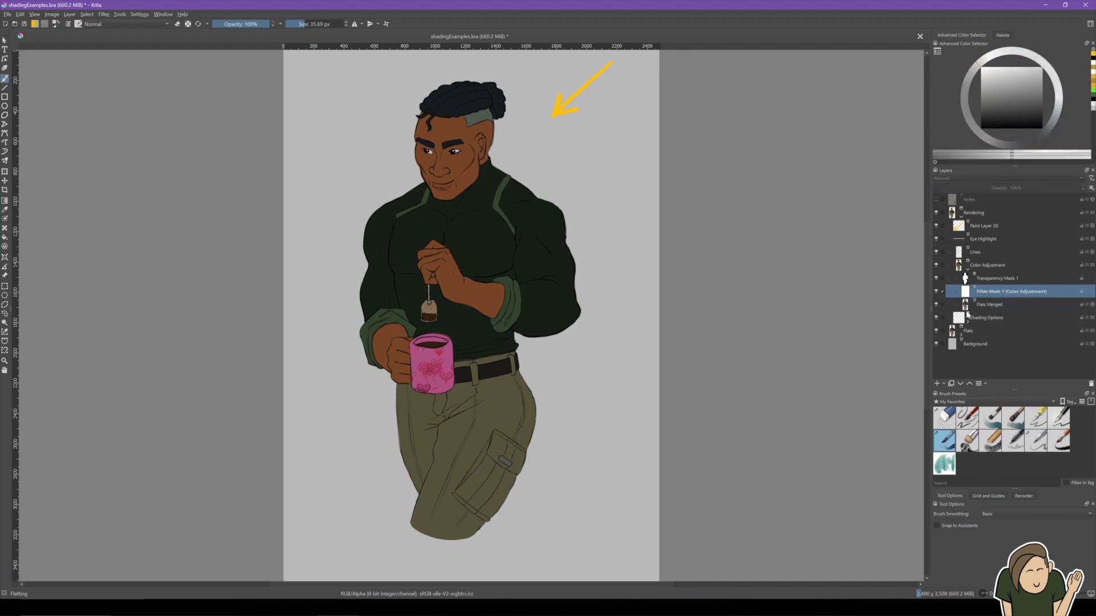
# Paint black diagonal stripes across the whole figure on the filter mask with a brush about 250 px wide.
pyautogui.moveTo(967, 294)
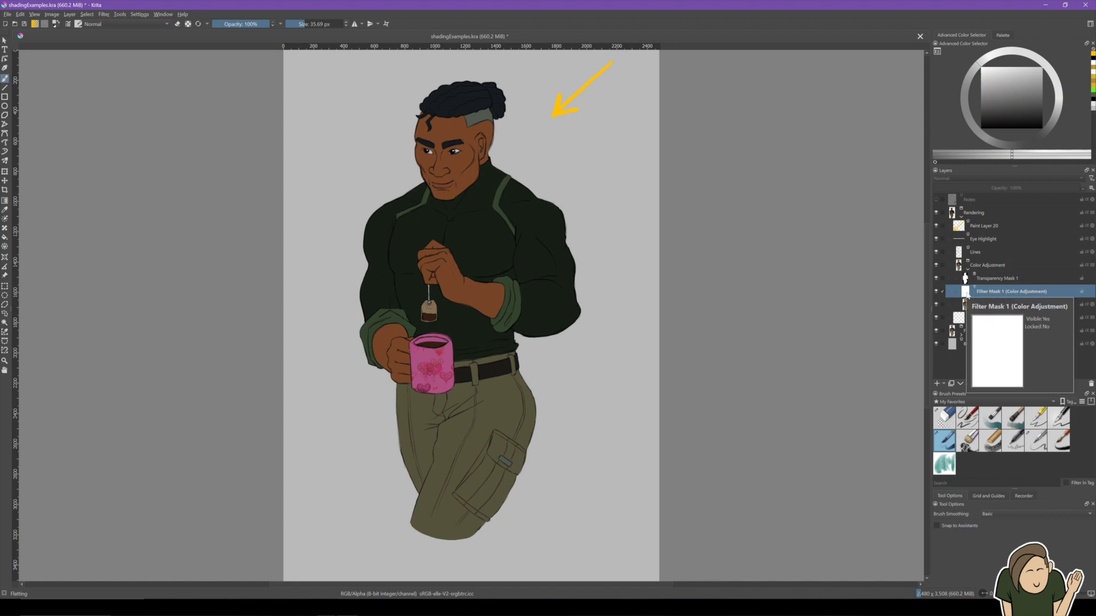
pyautogui.click(998, 119)
pyautogui.moveTo(999, 118); pyautogui.dragTo(981, 129)
pyautogui.moveTo(473, 381)
pyautogui.keyDown('shift'); pyautogui.mouseDown()
pyautogui.moveTo(517, 382)
pyautogui.moveTo(572, 360)
pyautogui.mouseUp(); pyautogui.keyUp('shift')
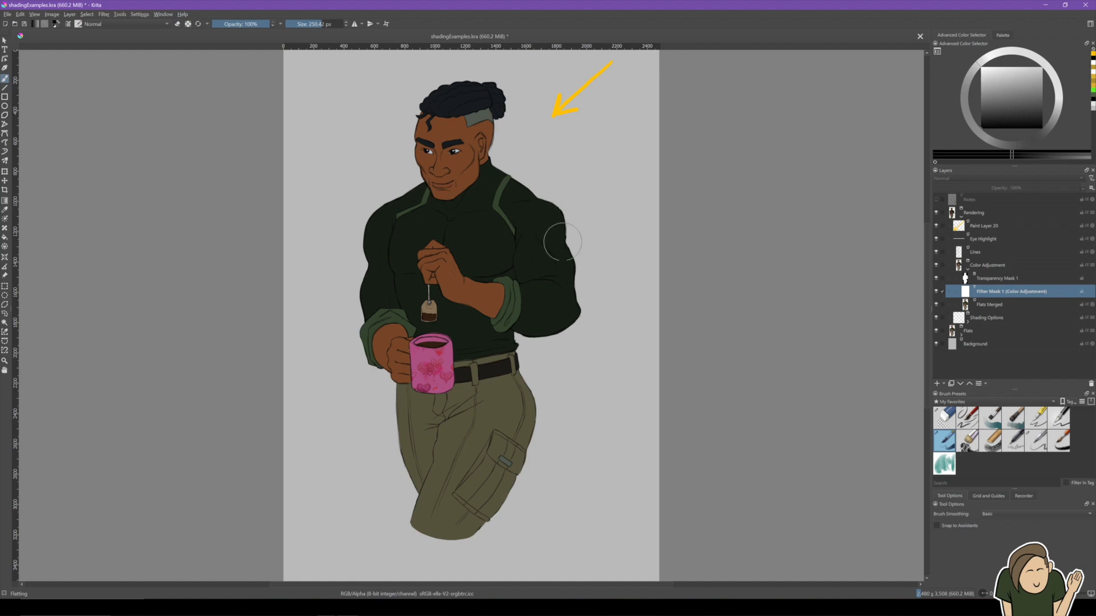
pyautogui.moveTo(585, 192); pyautogui.dragTo(400, 316)
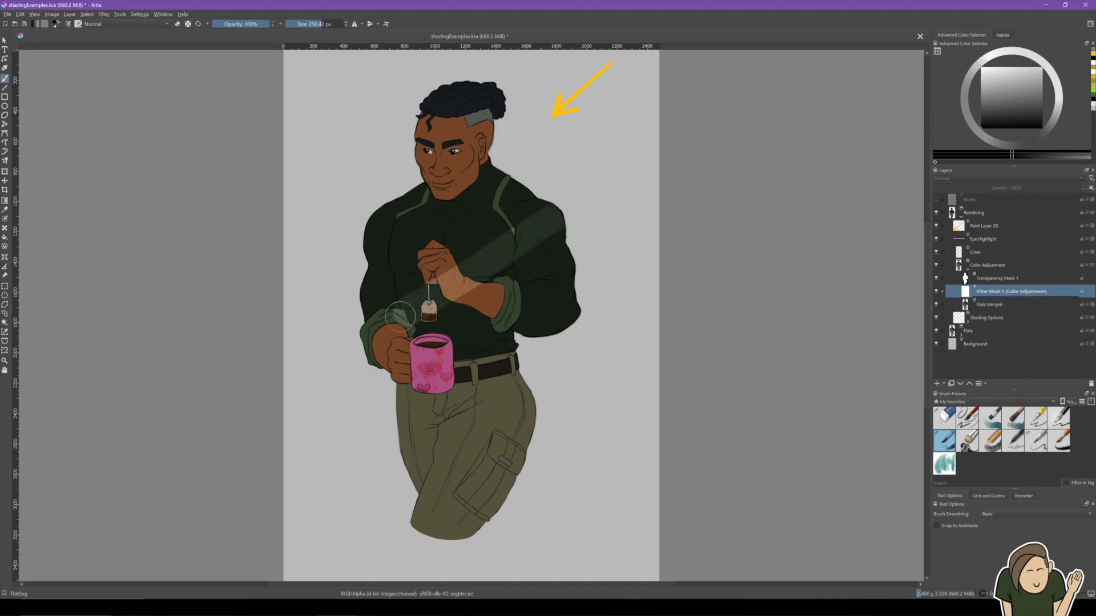
pyautogui.moveTo(345, 358)
pyautogui.mouseDown()
pyautogui.moveTo(594, 266)
pyautogui.moveTo(577, 298)
pyautogui.moveTo(377, 440)
pyautogui.moveTo(367, 471)
pyautogui.moveTo(559, 365)
pyautogui.mouseUp()
pyautogui.moveTo(544, 419); pyautogui.dragTo(405, 497)
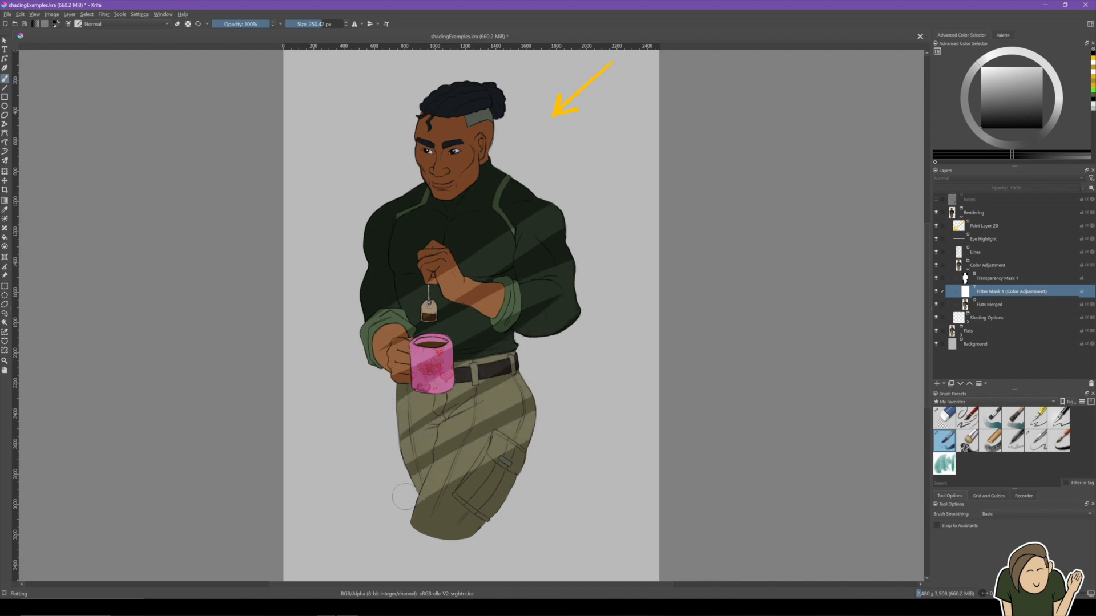
pyautogui.moveTo(414, 534); pyautogui.dragTo(525, 474)
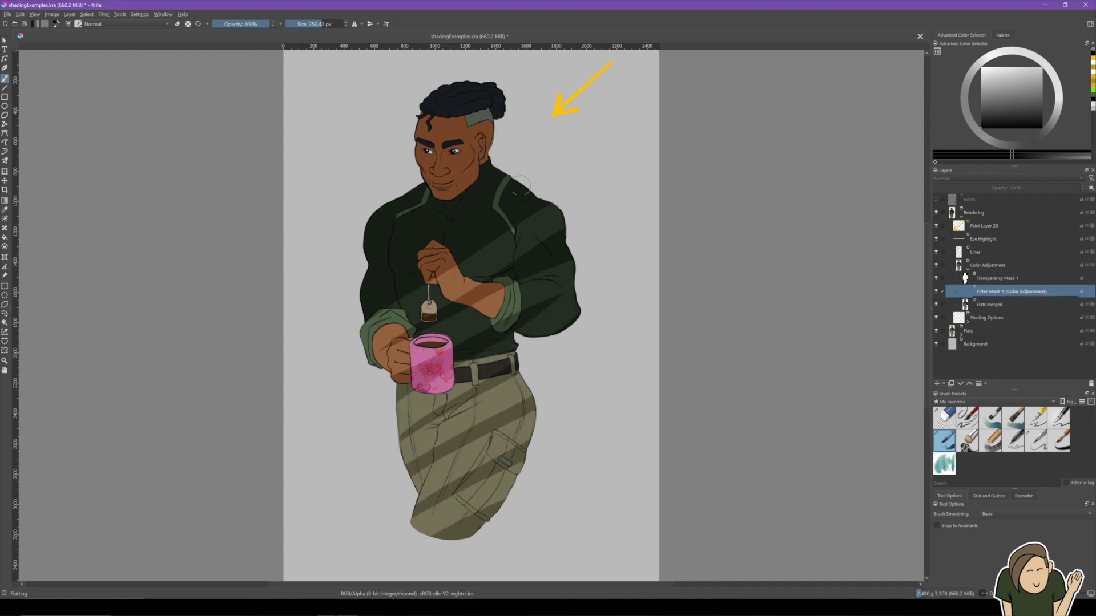
pyautogui.moveTo(521, 185); pyautogui.dragTo(351, 288)
pyautogui.moveTo(350, 243); pyautogui.dragTo(536, 115)
pyautogui.moveTo(540, 76); pyautogui.dragTo(343, 180)
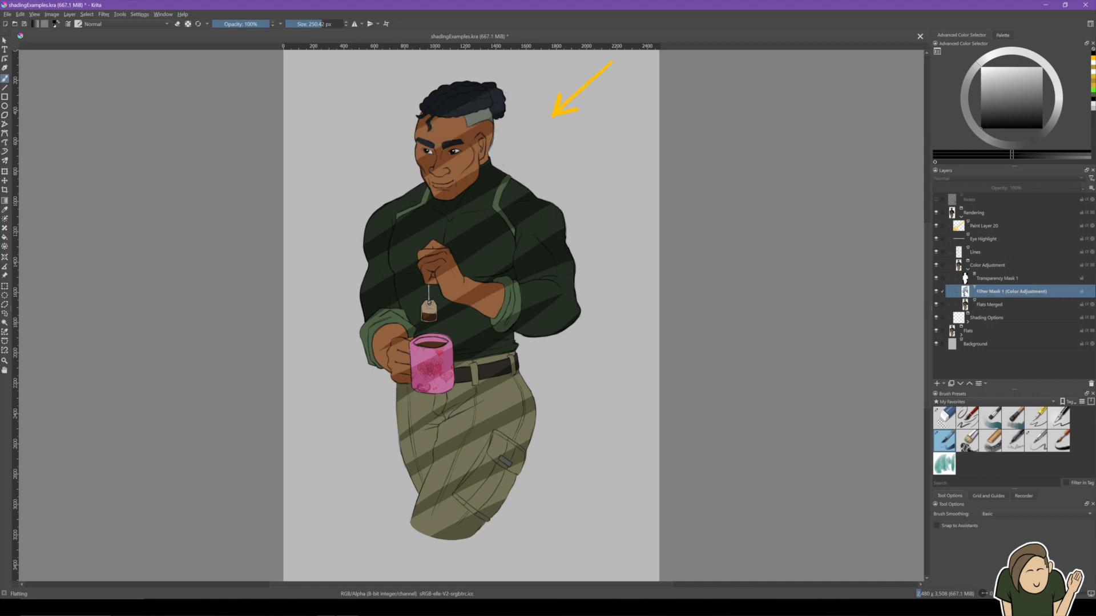
# Undo all the black stripes painted on the filter mask.
pyautogui.moveTo(967, 295)
pyautogui.hotkey('ctrl', 'z')
pyautogui.hotkey('ctrl', 'z')
pyautogui.hotkey('ctrl', 'z')
pyautogui.hotkey('ctrl', 'z')
pyautogui.hotkey('ctrl', 'z')
pyautogui.hotkey('ctrl', 'z')
pyautogui.hotkey('ctrl', 'z')
pyautogui.hotkey('ctrl', 'z')
pyautogui.hotkey('ctrl', 'z')
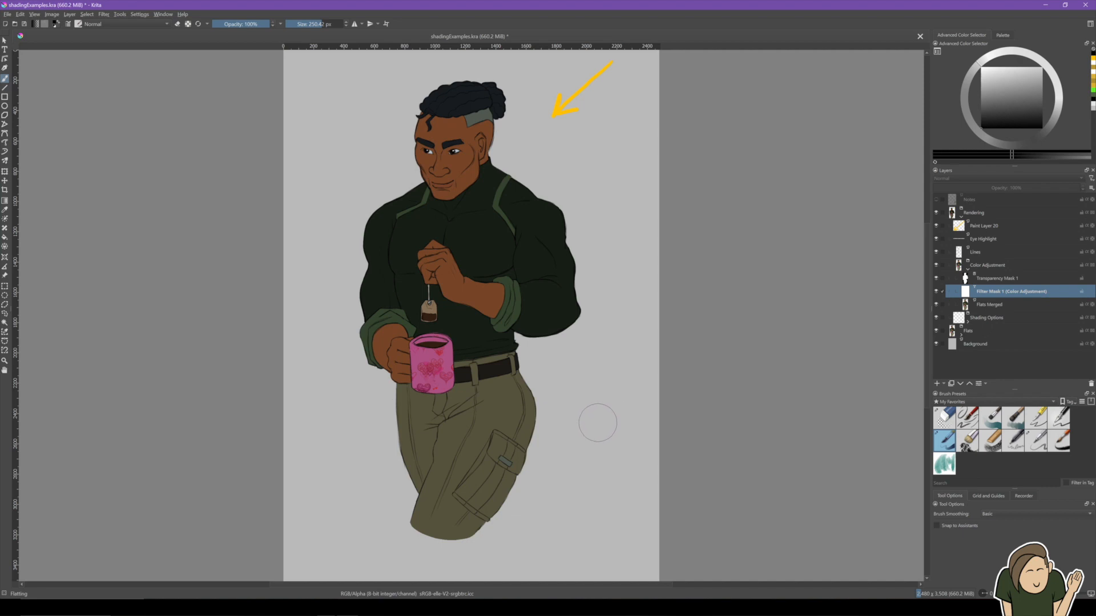
# Fill the entire Color Adjustment filter mask with black and return to the freehand brush.
pyautogui.press('f')
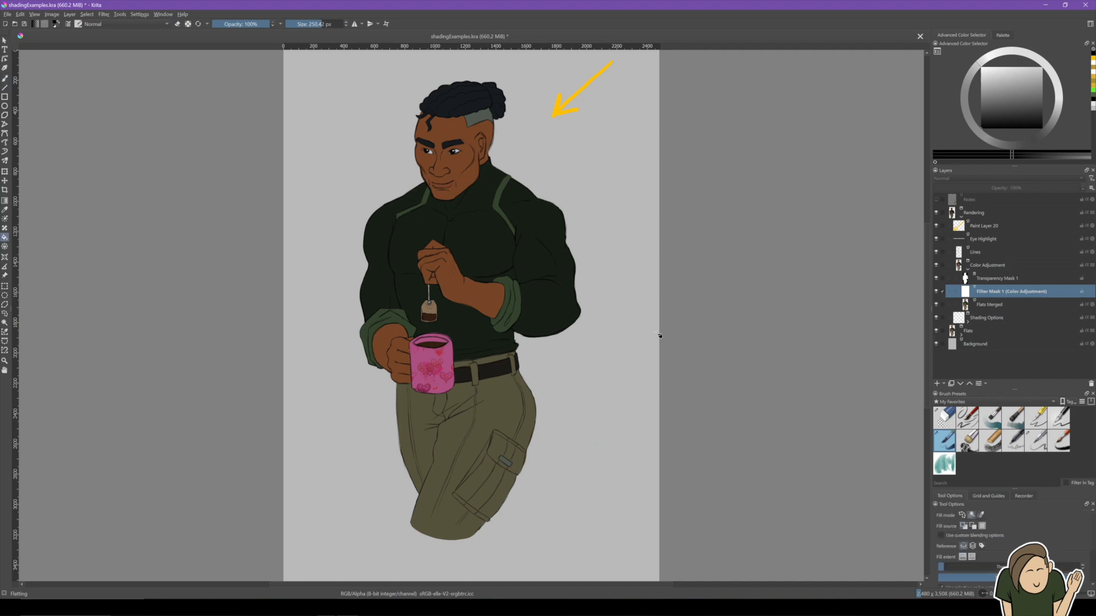
pyautogui.moveTo(983, 125); pyautogui.dragTo(970, 134)
pyautogui.click(608, 474)
pyautogui.press('b')
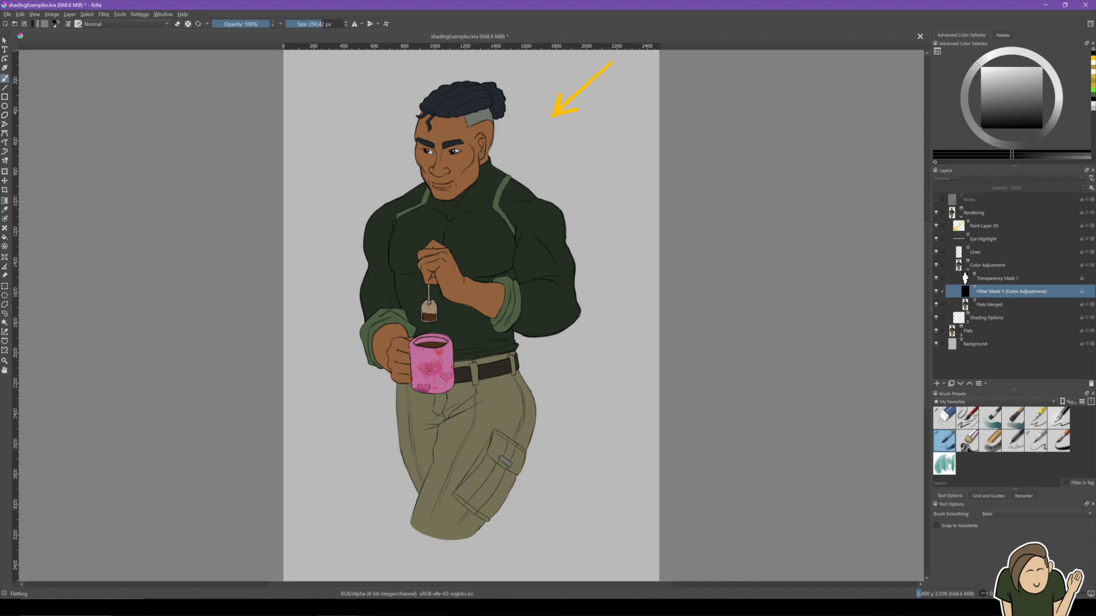
# Paint shadows in white on the Color Adjustment filter mask with a brush about 131 px wide, covering the torso, arm and face away from the light.
pyautogui.press('x')
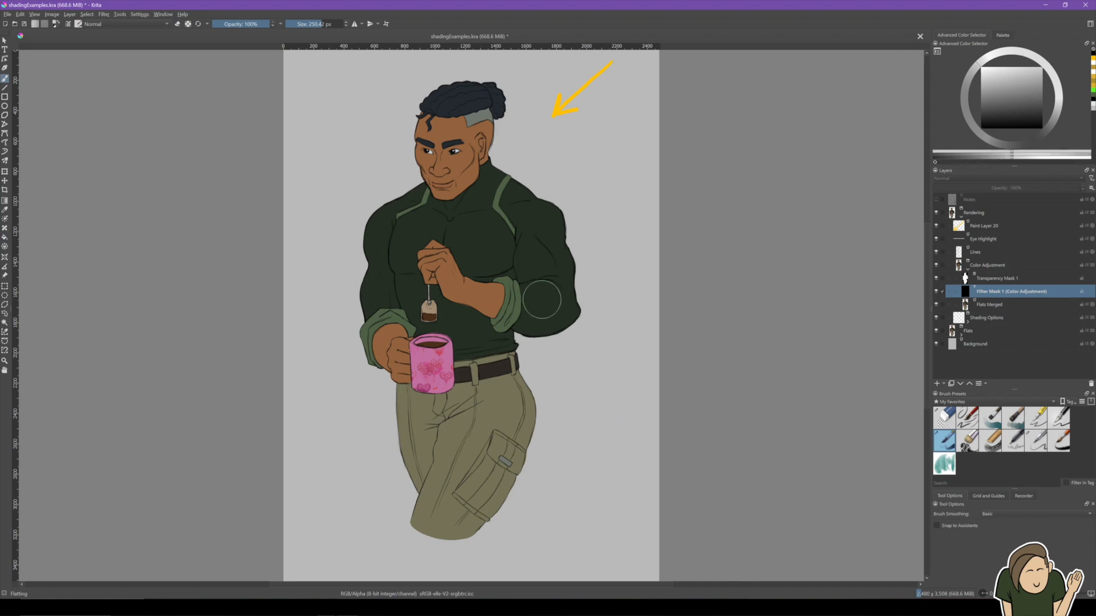
pyautogui.keyDown('shift'); pyautogui.moveTo(503, 281); pyautogui.dragTo(459, 277); pyautogui.keyUp('shift')
pyautogui.moveTo(389, 222); pyautogui.dragTo(397, 303)
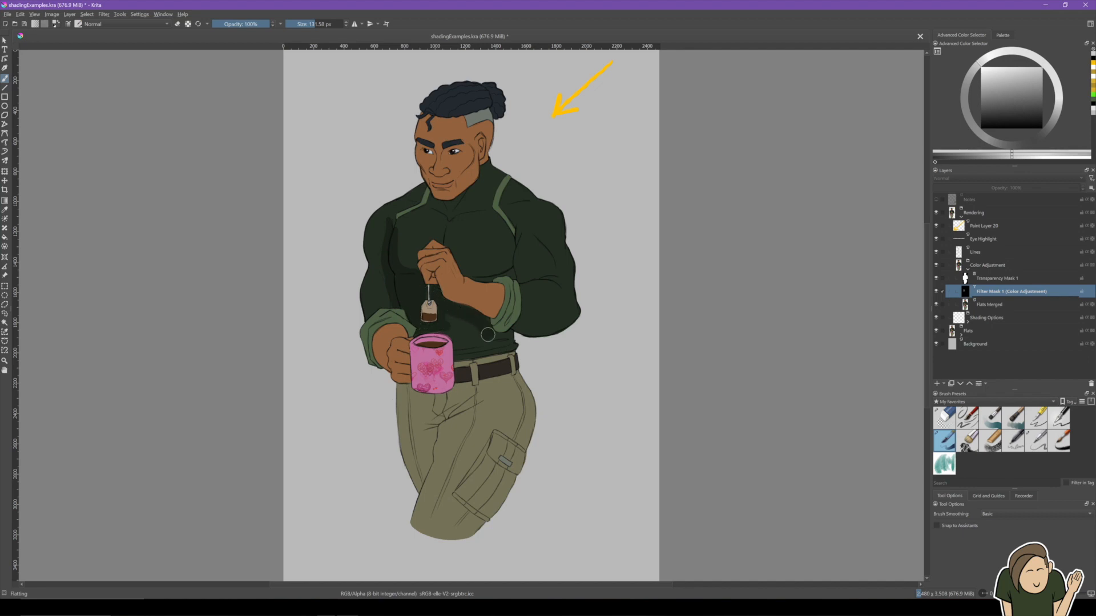
pyautogui.moveTo(468, 335); pyautogui.dragTo(468, 341)
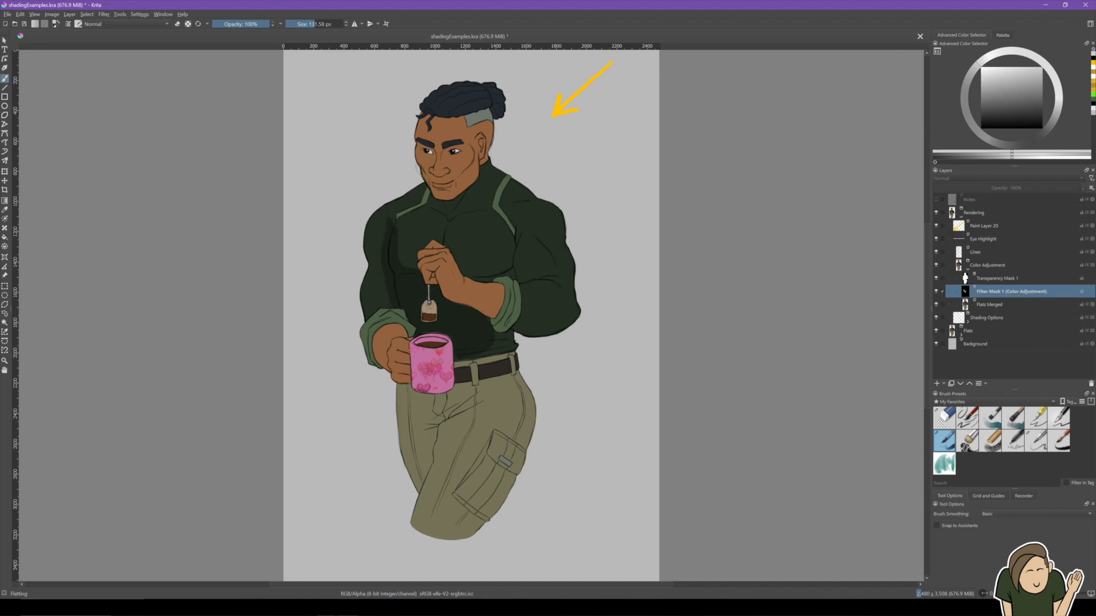
pyautogui.moveTo(410, 154)
pyautogui.mouseDown()
pyautogui.moveTo(421, 161)
pyautogui.moveTo(438, 131)
pyautogui.moveTo(428, 138)
pyautogui.moveTo(428, 125)
pyautogui.mouseUp()
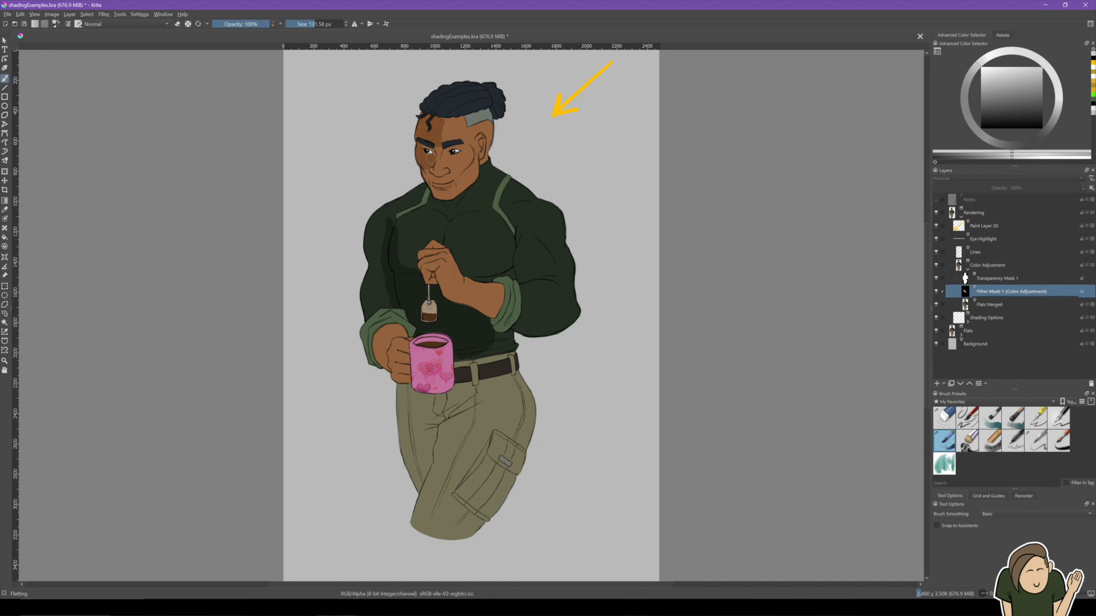
pyautogui.moveTo(425, 172); pyautogui.dragTo(423, 180)
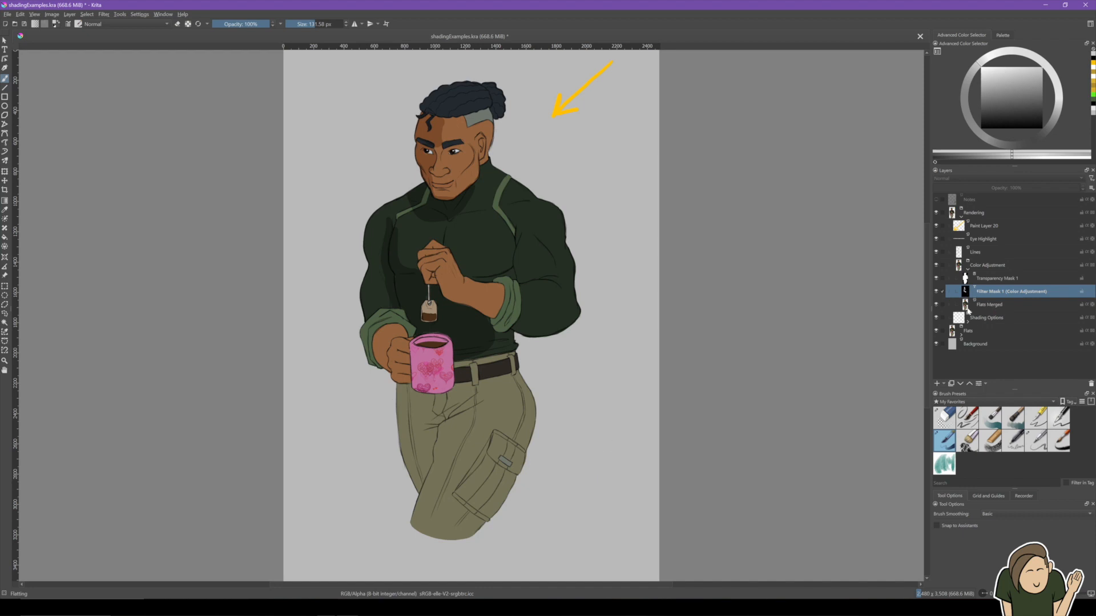
# Add a Color Adjustment filter mask to Flats Merged with the RGBA curve's midpoint raised to input 129, output 156.
pyautogui.click(943, 384)
pyautogui.press('Escape')
pyautogui.click(982, 305)
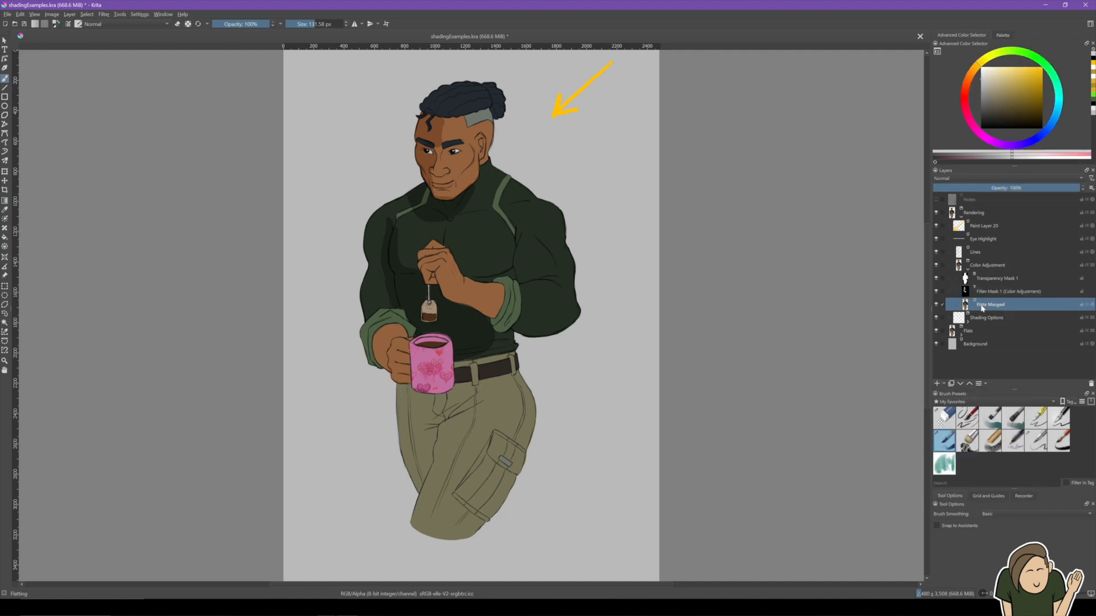
pyautogui.click(945, 384)
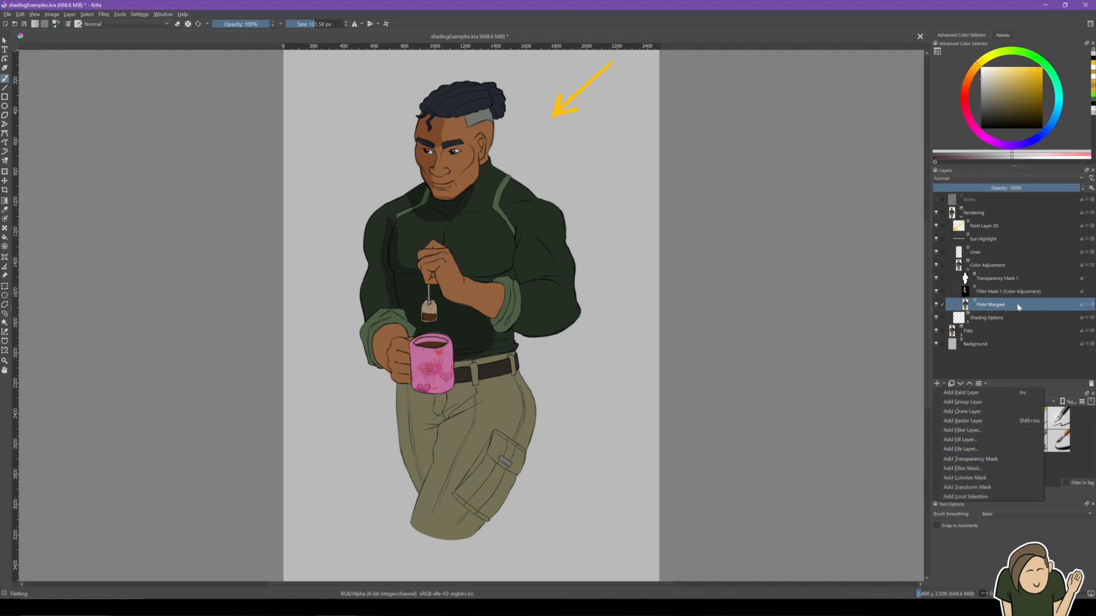
pyautogui.click(964, 468)
pyautogui.moveTo(508, 223); pyautogui.dragTo(737, 182)
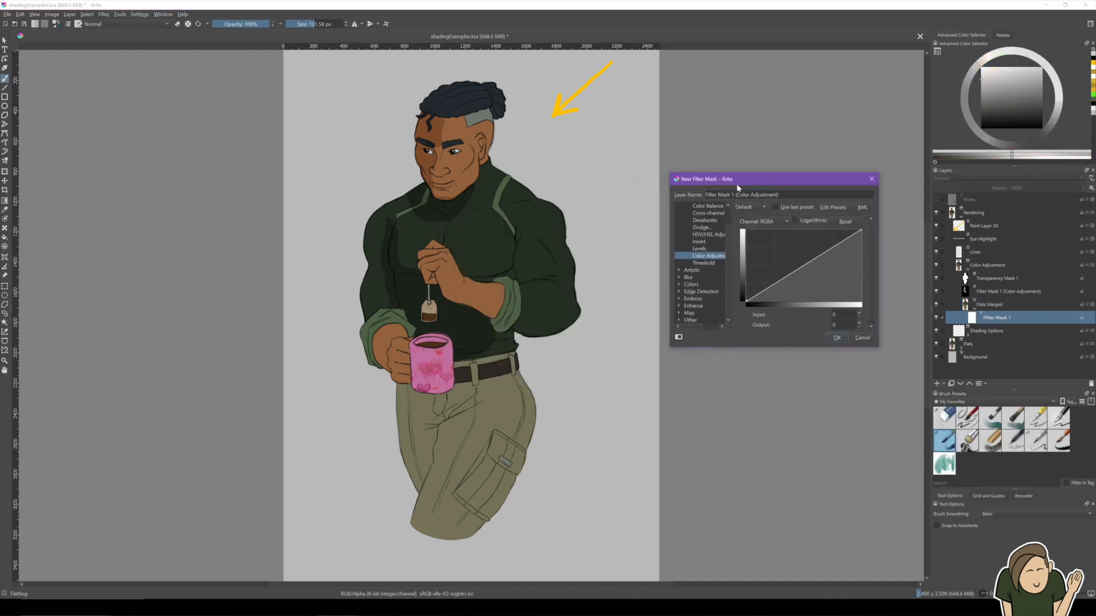
pyautogui.scroll(1, 694, 267)
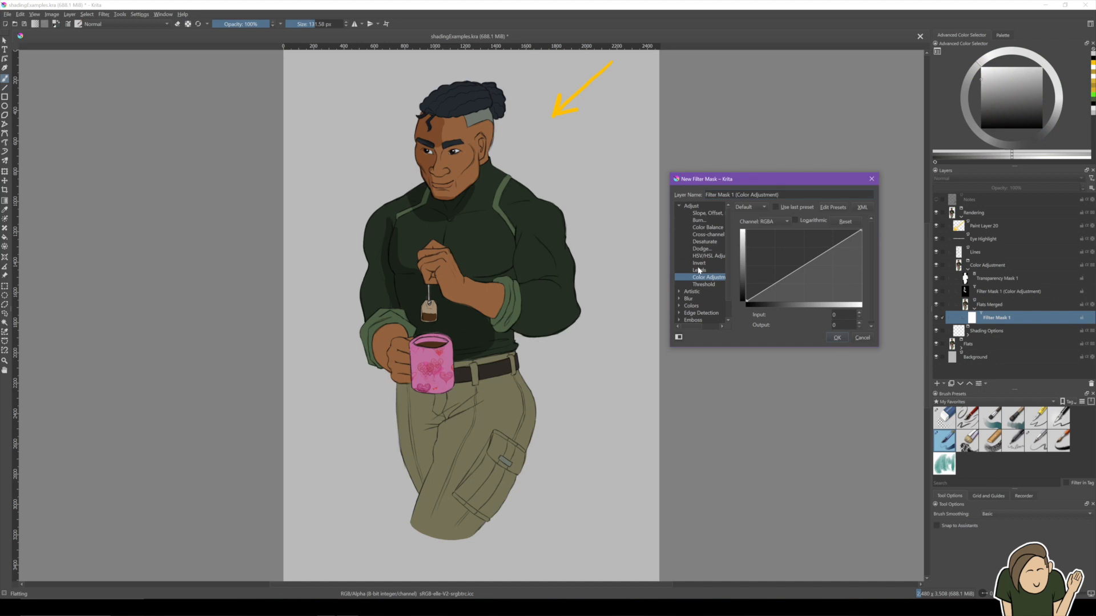
pyautogui.moveTo(696, 328); pyautogui.dragTo(701, 326)
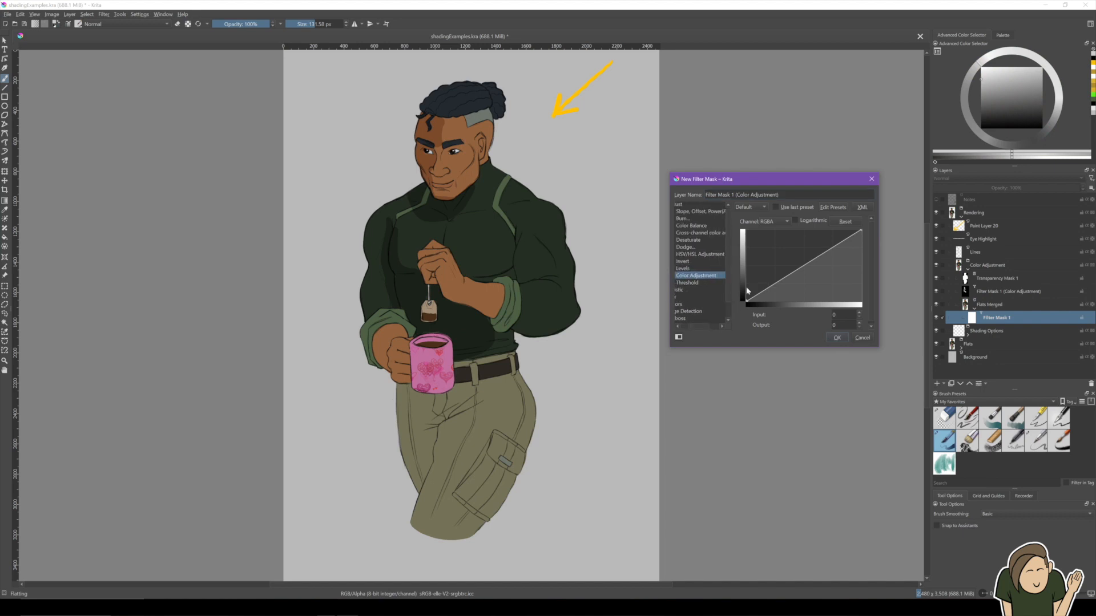
pyautogui.click(805, 267)
pyautogui.moveTo(804, 266); pyautogui.dragTo(805, 258)
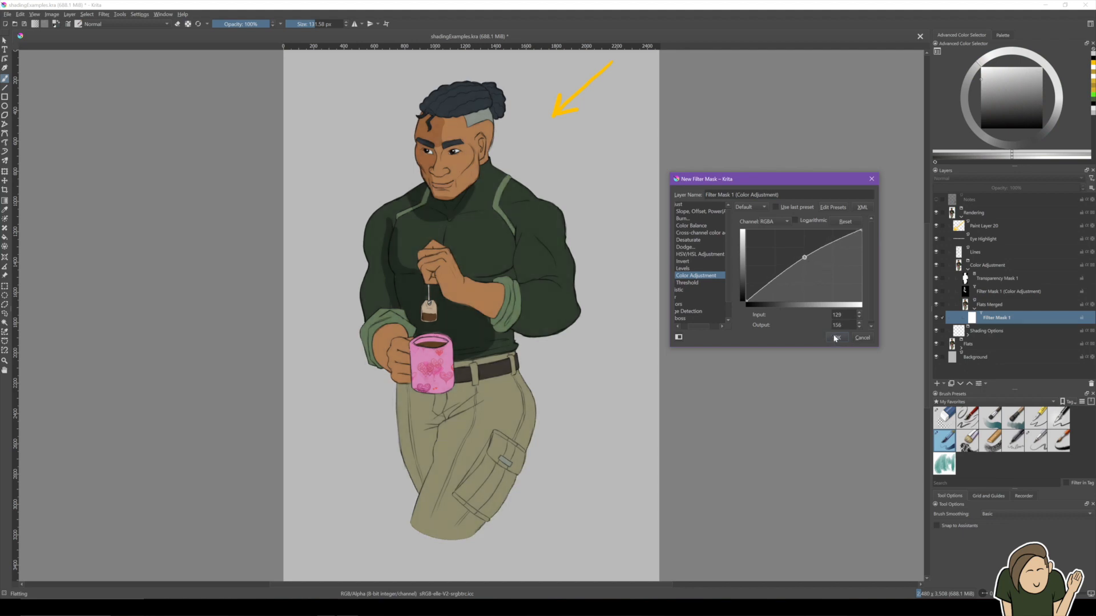
pyautogui.moveTo(803, 257); pyautogui.dragTo(804, 257)
pyautogui.click(837, 337)
# Move the new filter mask directly above Flats Merged, fill it entirely with black and return to the freehand brush.
pyautogui.moveTo(1001, 320); pyautogui.dragTo(990, 304)
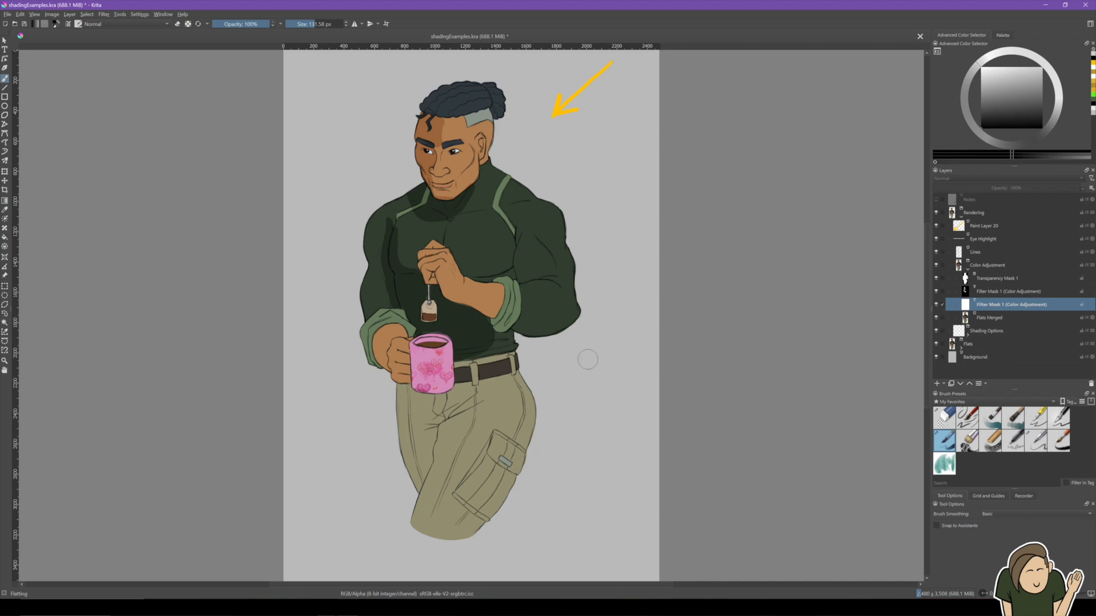
pyautogui.press('f')
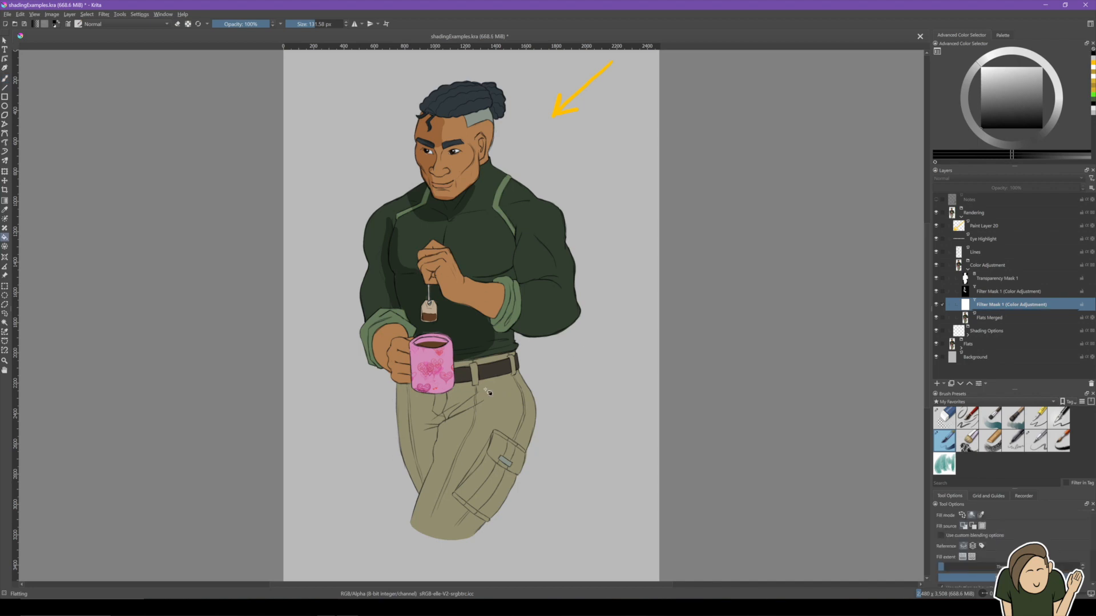
pyautogui.click(489, 393)
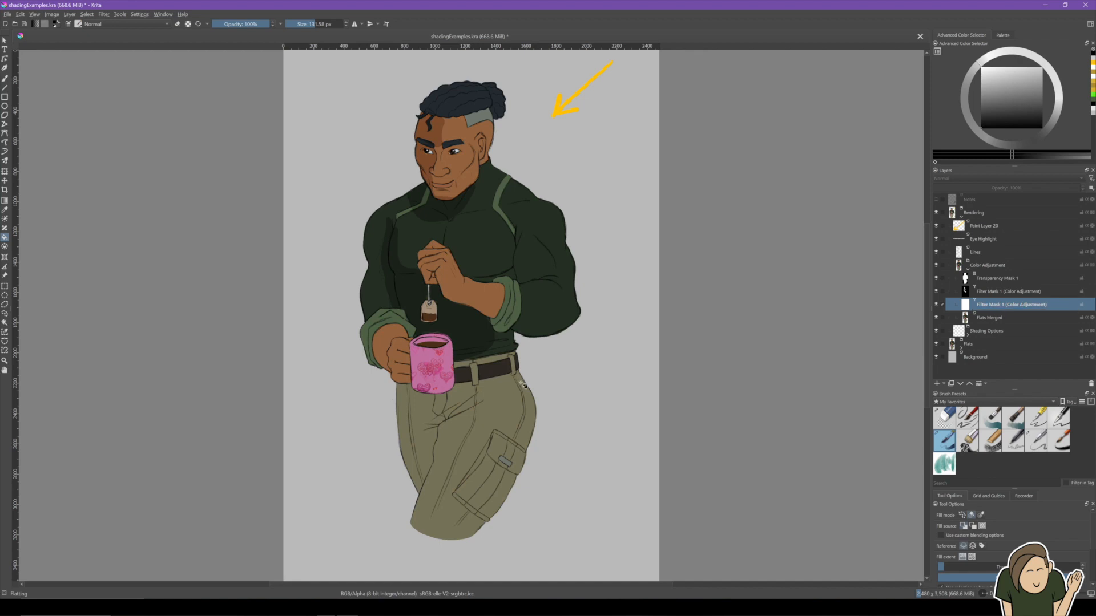
pyautogui.press('b')
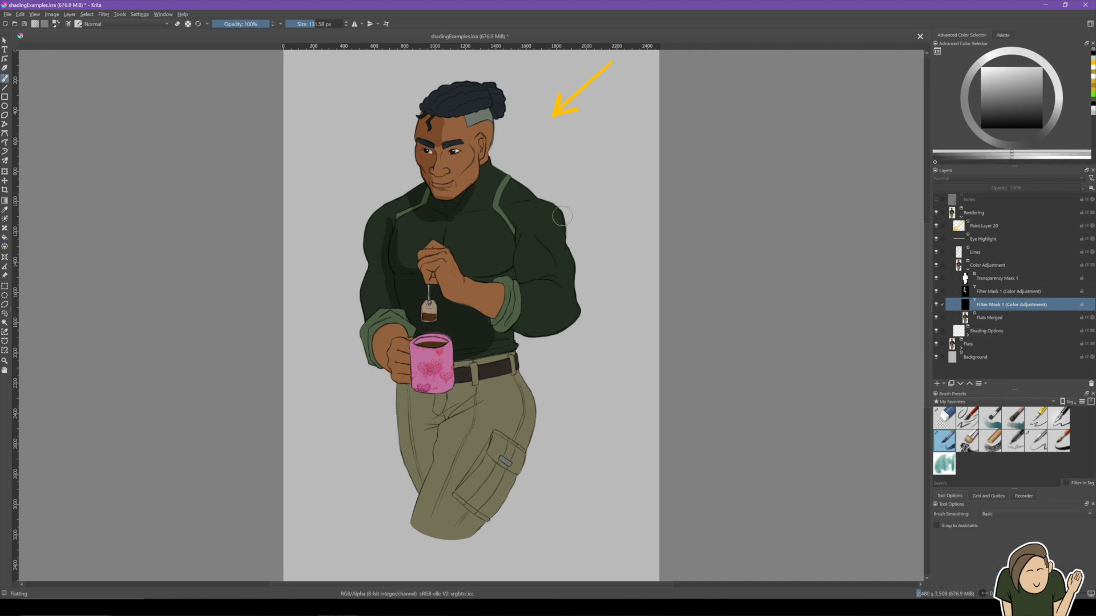
# Paint highlights in white on the lower filter mask over the light-facing shoulder, chest, face, hair, hand and sleeve.
pyautogui.hotkey('ctrl', 'z')
pyautogui.moveTo(539, 198); pyautogui.dragTo(562, 231)
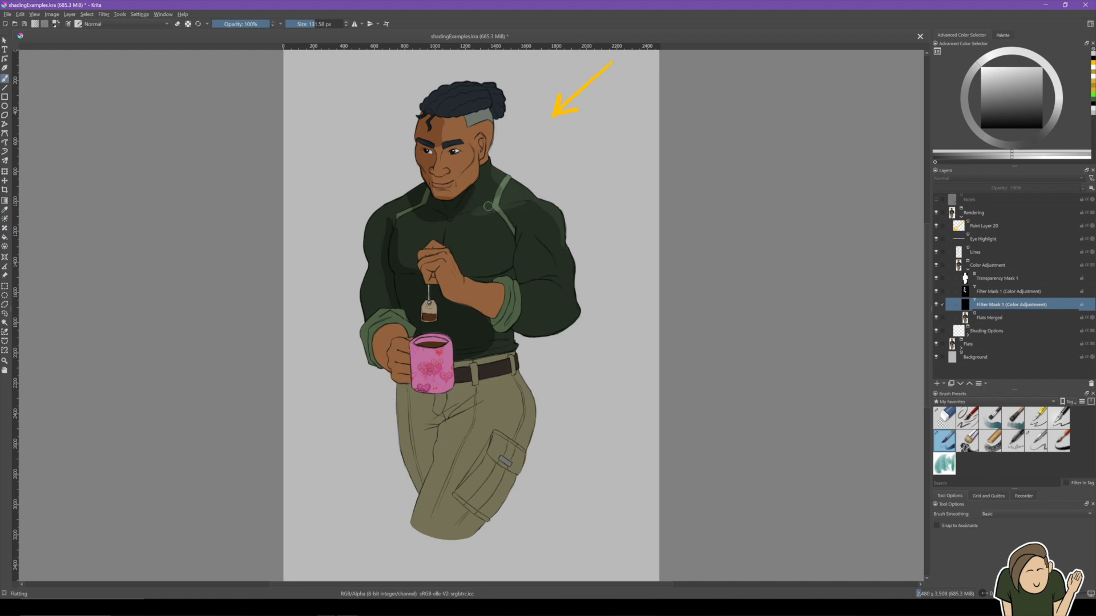
pyautogui.moveTo(468, 147); pyautogui.dragTo(459, 190)
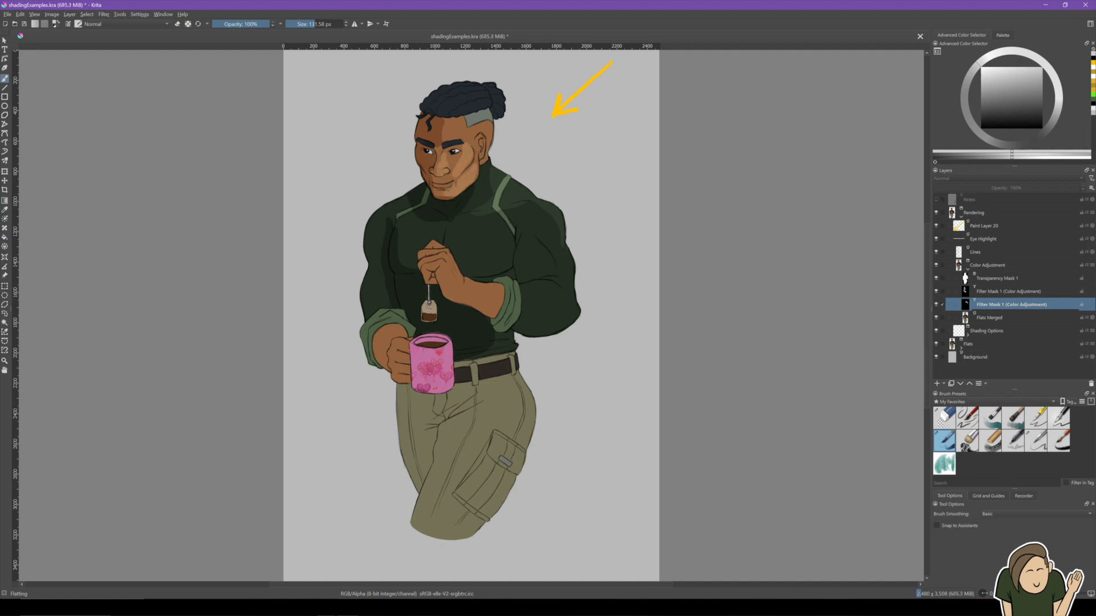
pyautogui.moveTo(474, 145)
pyautogui.mouseDown()
pyautogui.moveTo(471, 161)
pyautogui.moveTo(469, 116)
pyautogui.moveTo(500, 104)
pyautogui.moveTo(483, 153)
pyautogui.mouseUp()
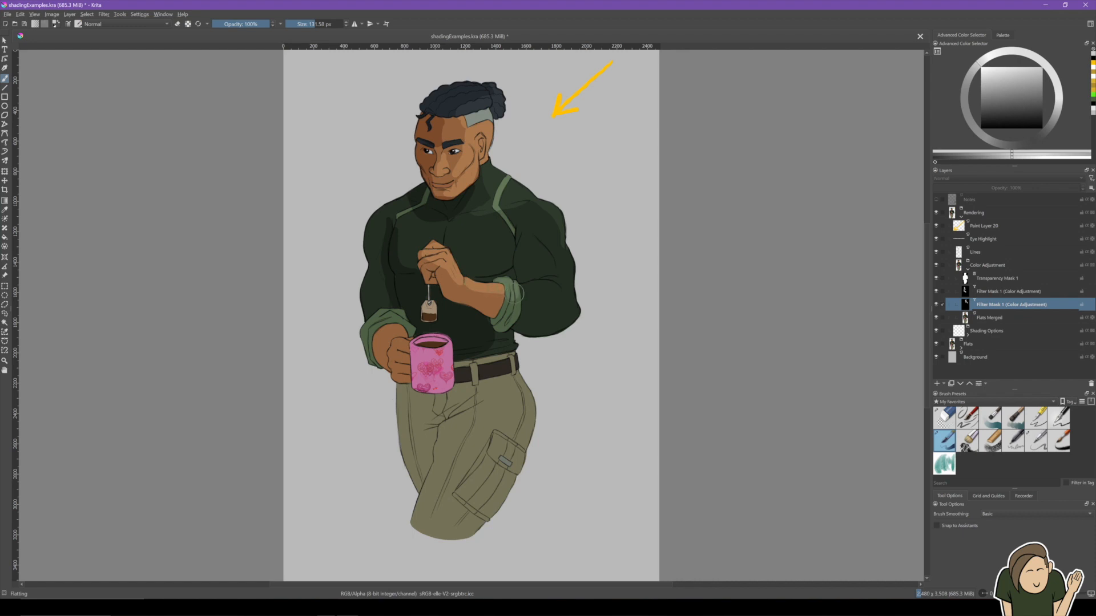
pyautogui.moveTo(531, 243)
pyautogui.mouseDown()
pyautogui.moveTo(550, 269)
pyautogui.moveTo(531, 244)
pyautogui.moveTo(537, 275)
pyautogui.moveTo(550, 271)
pyautogui.moveTo(534, 244)
pyautogui.moveTo(524, 284)
pyautogui.moveTo(560, 297)
pyautogui.moveTo(523, 294)
pyautogui.moveTo(560, 295)
pyautogui.mouseUp()
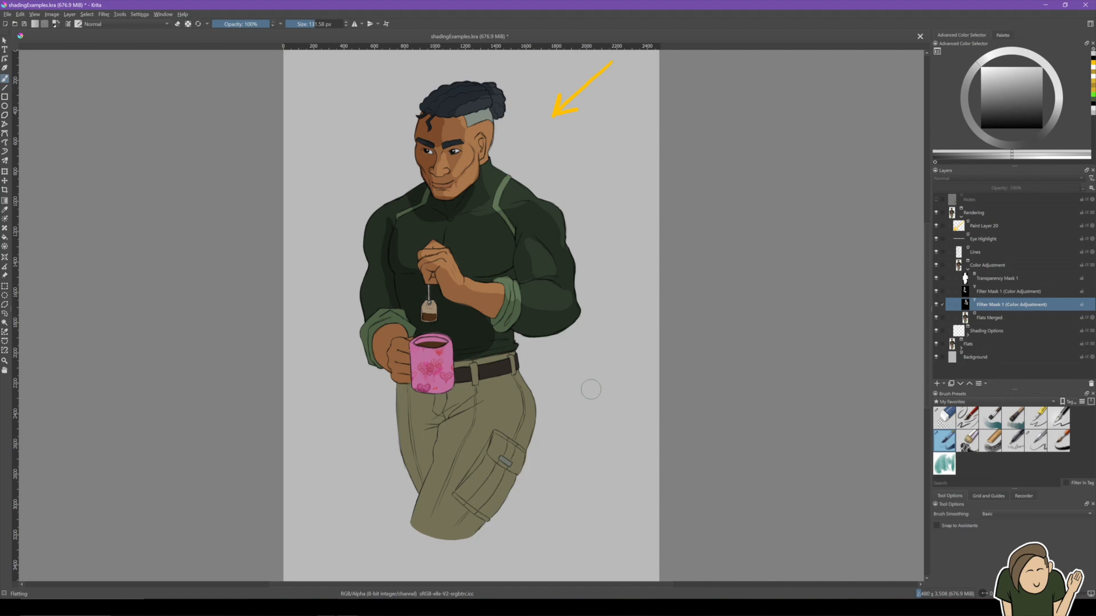
# Soften the chest shadow edges on the upper filter mask with the Dry Bristles brush at about 71 px, alternating white and black.
pyautogui.press('pagedown')
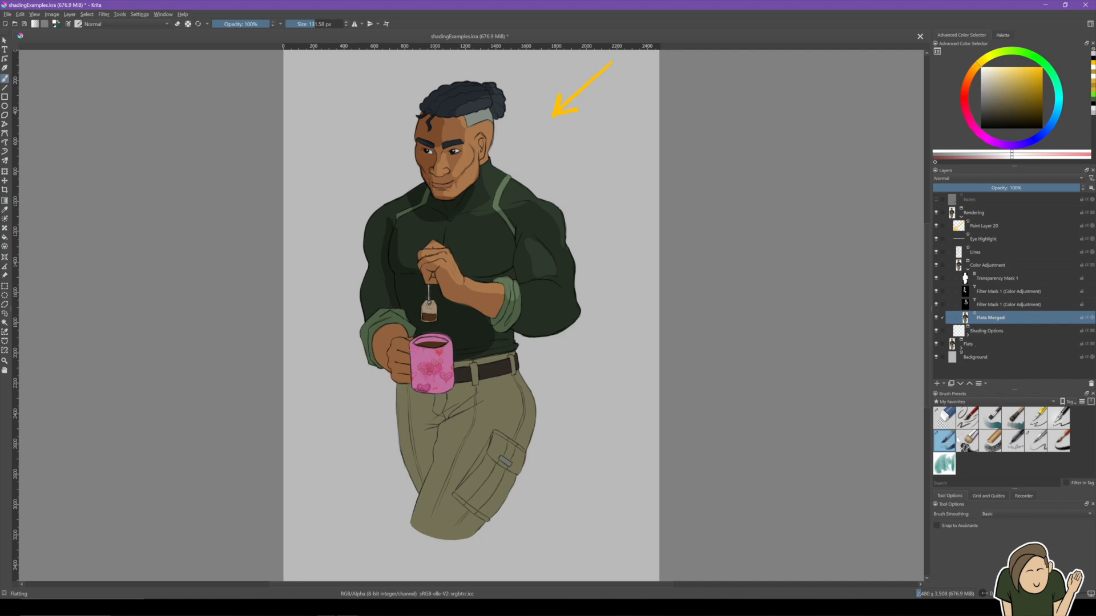
pyautogui.click(968, 444)
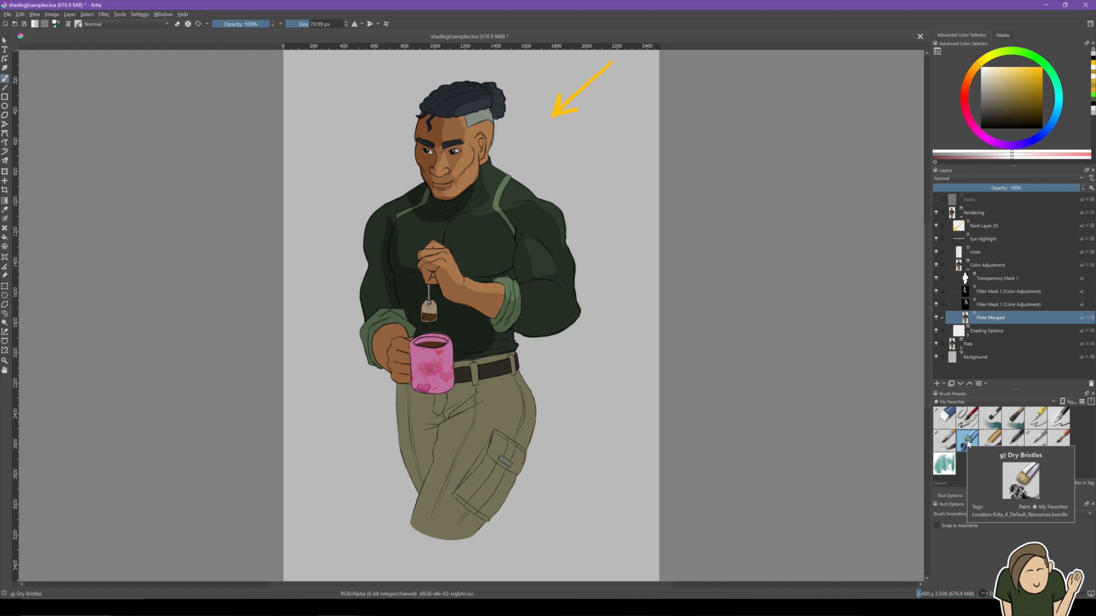
pyautogui.click(996, 291)
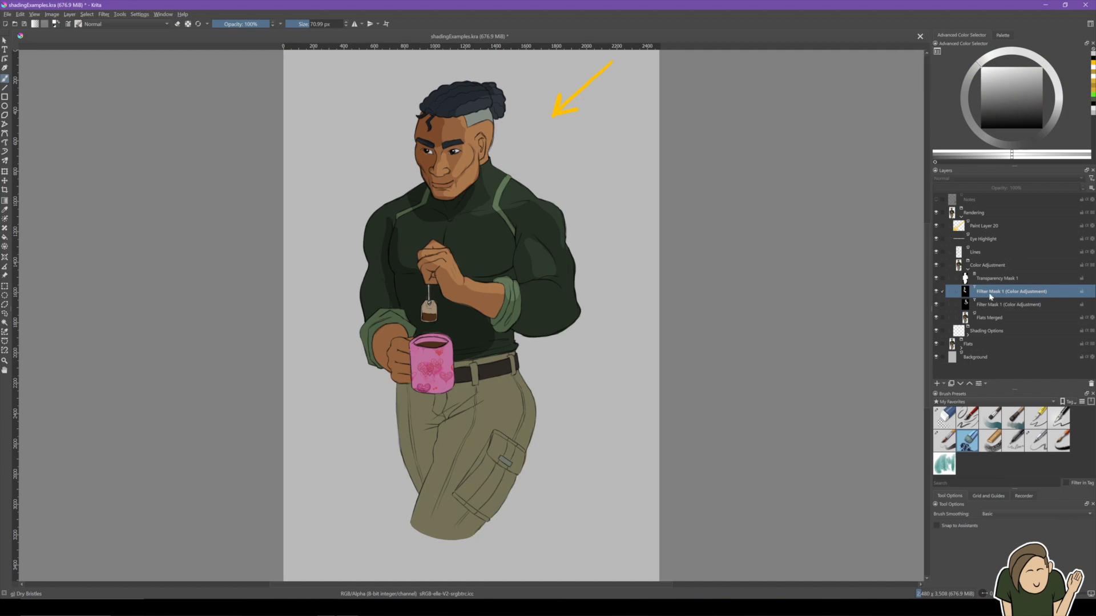
pyautogui.moveTo(991, 297)
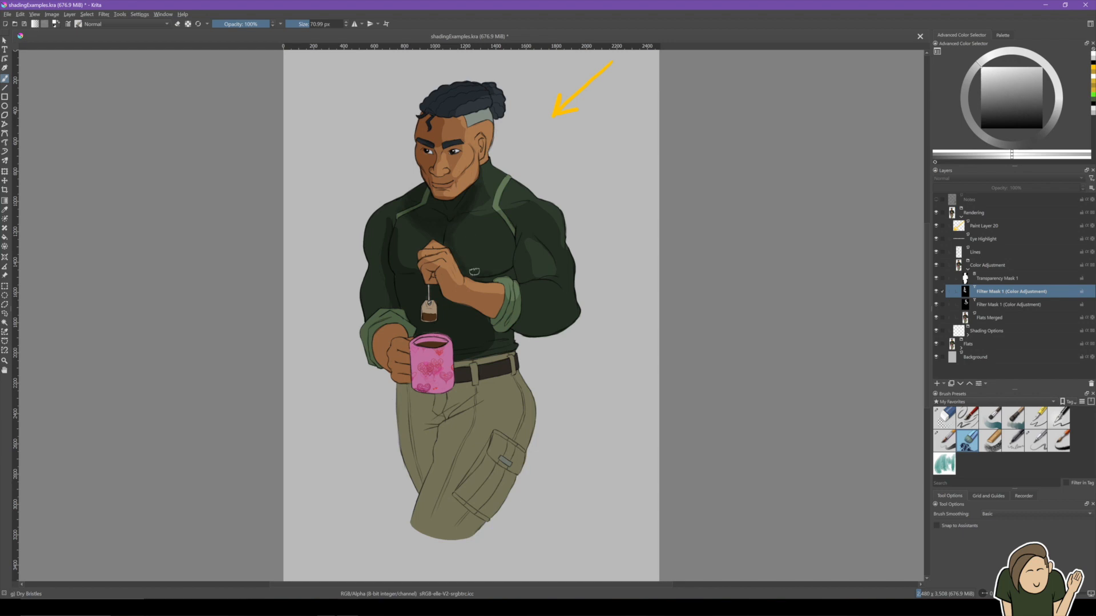
pyautogui.moveTo(991, 107); pyautogui.dragTo(964, 130)
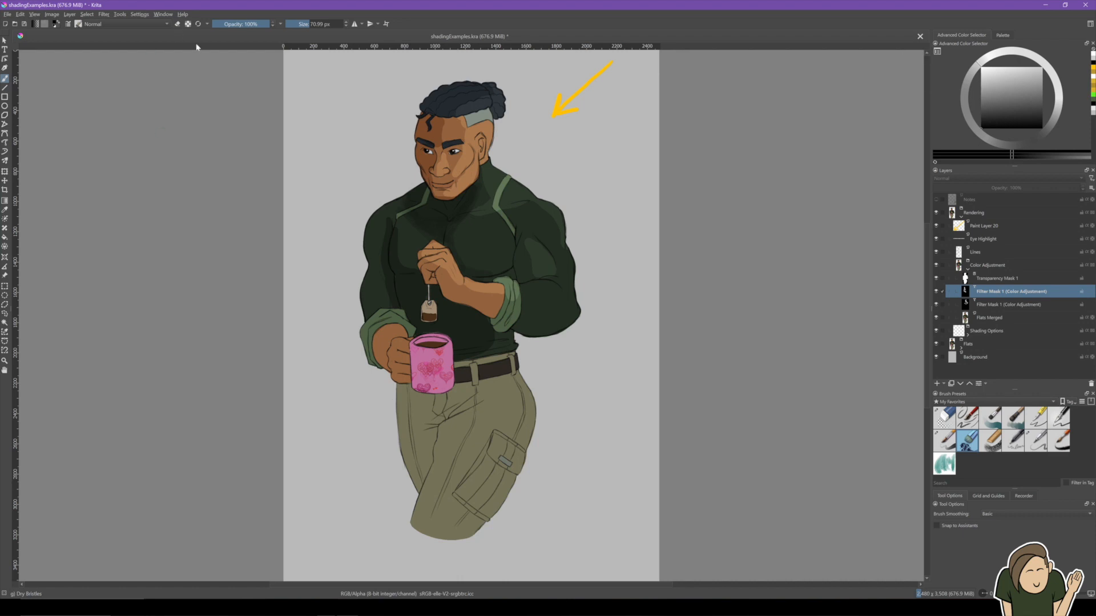
pyautogui.click(56, 27)
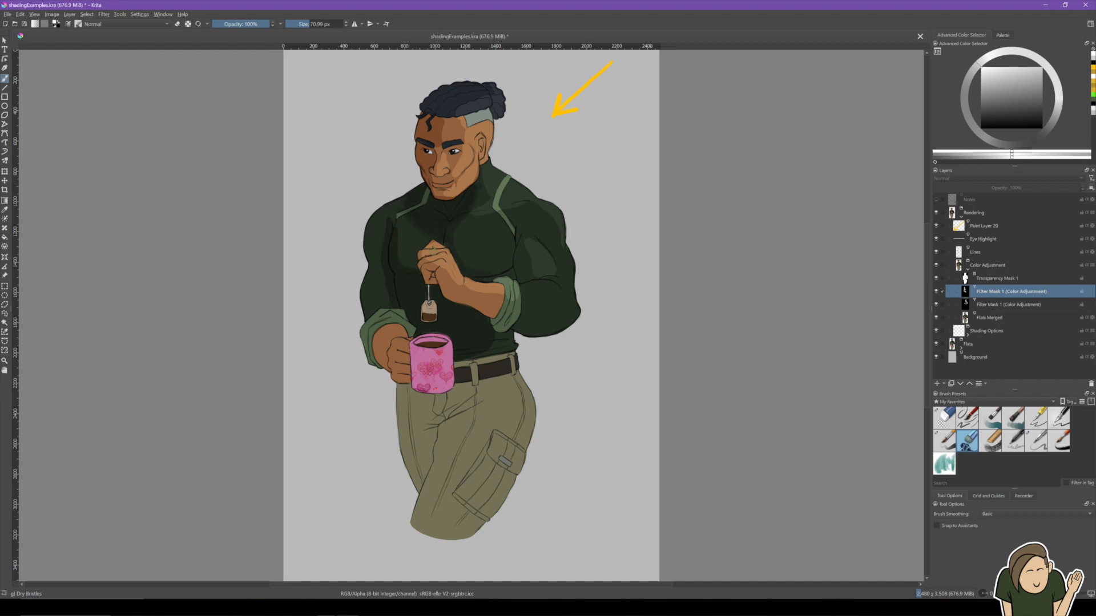
pyautogui.press('x')
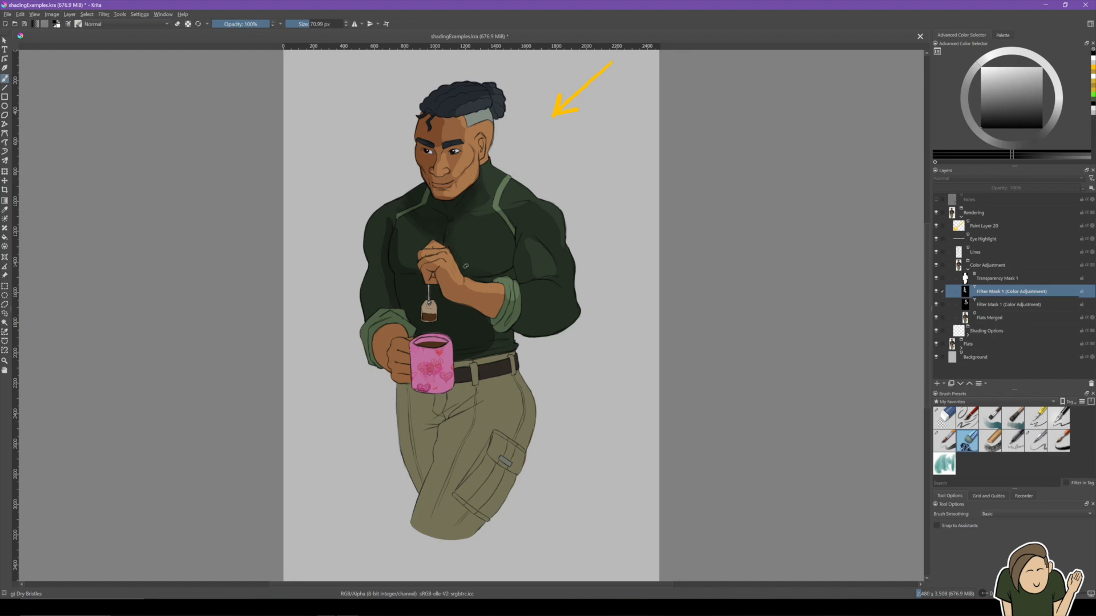
pyautogui.press('x')
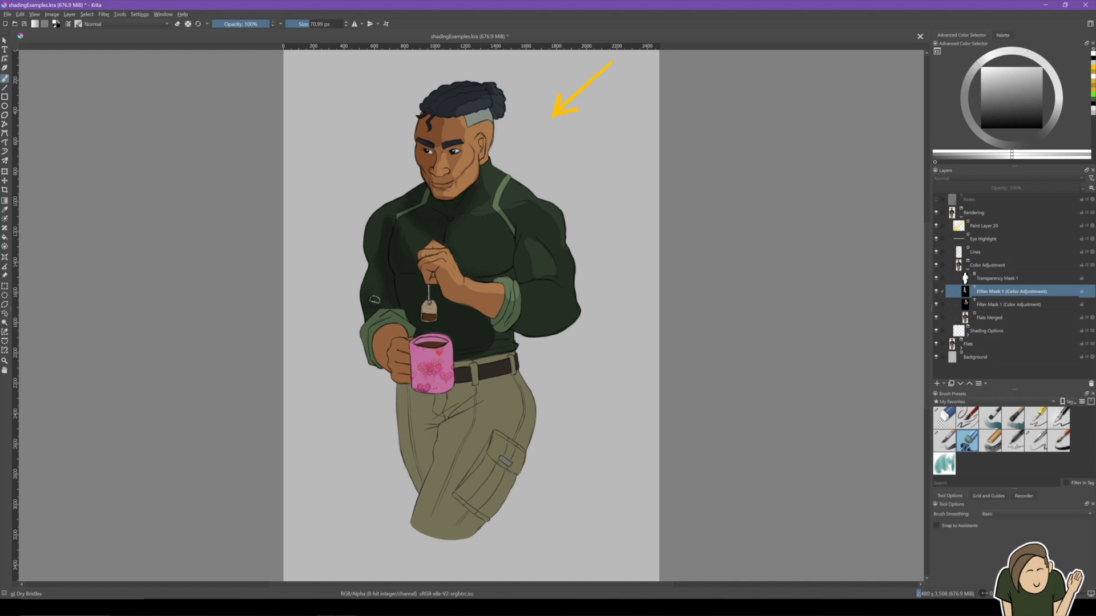
# Blend the shadow edges on the darker shoulder, arm, upper chest and face, alternating black and white with Dry Bristles.
pyautogui.press('x')
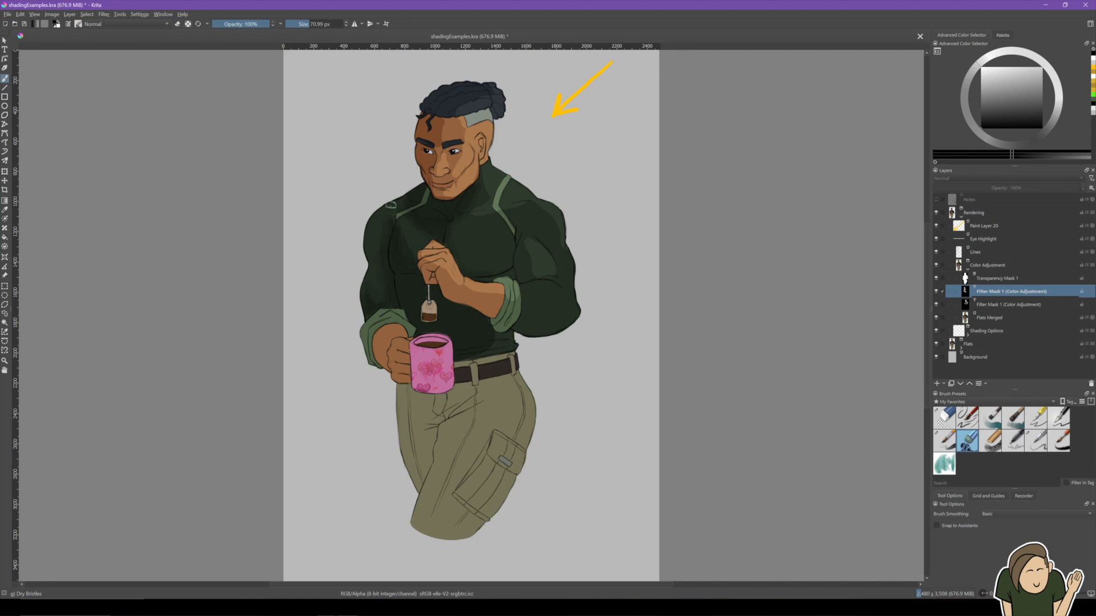
pyautogui.press('x')
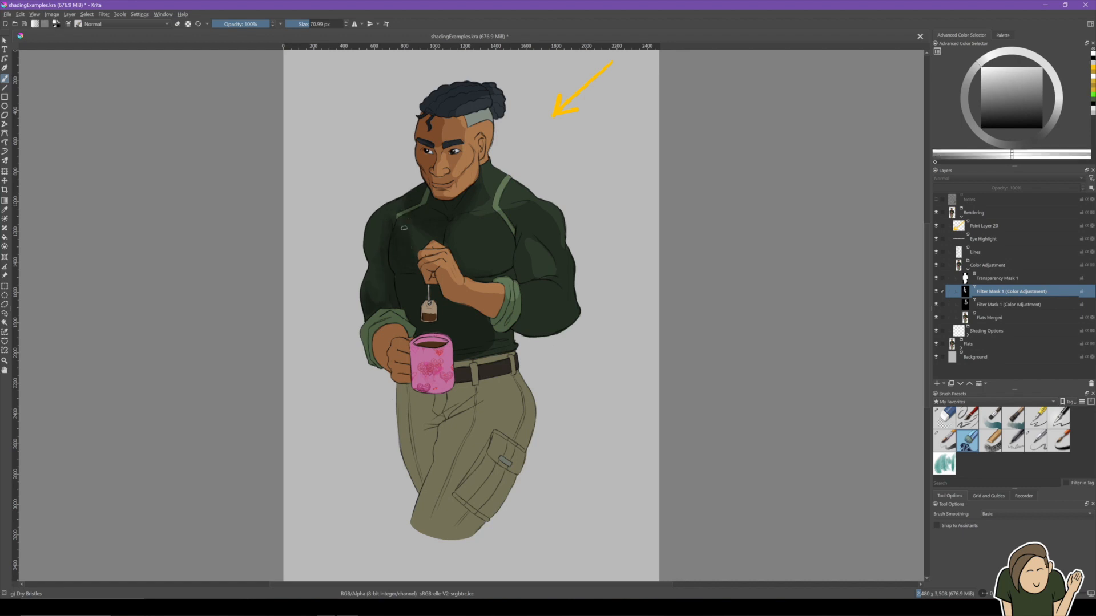
pyautogui.press('x')
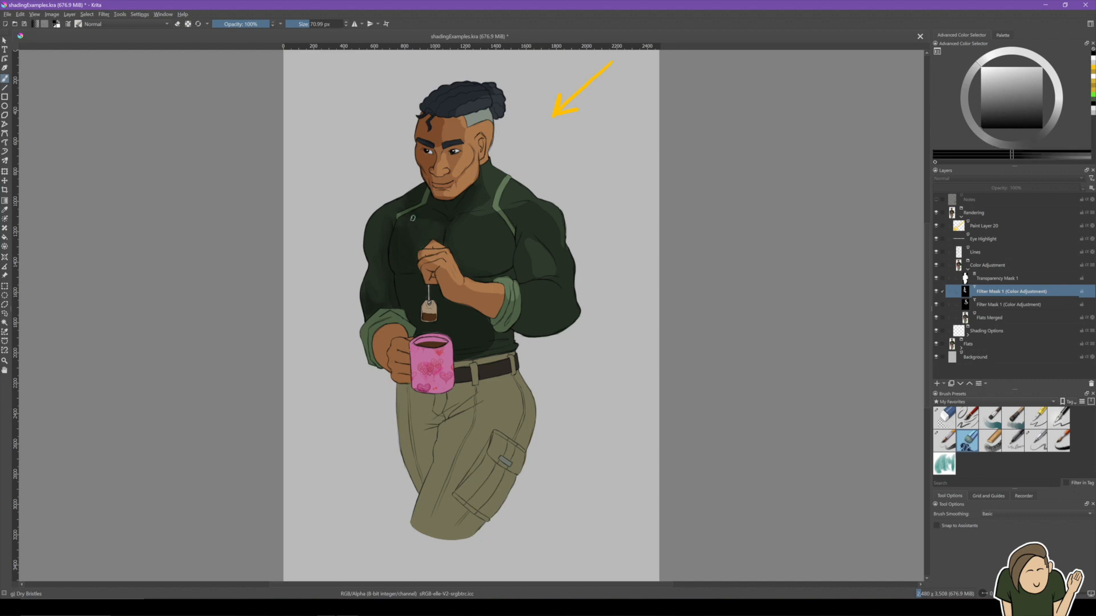
pyautogui.press('x')
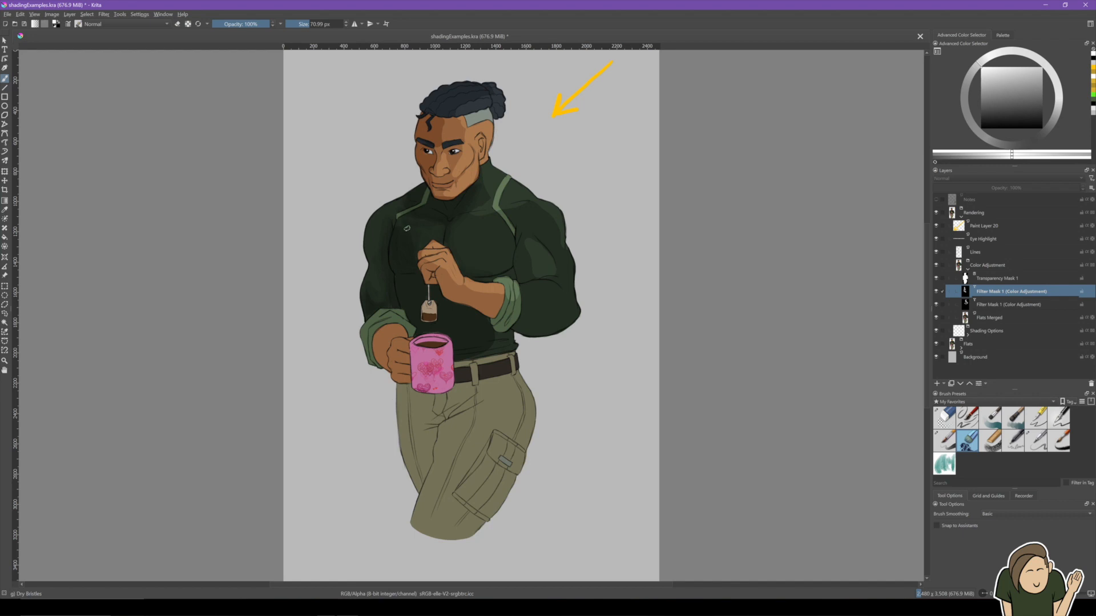
pyautogui.press('x')
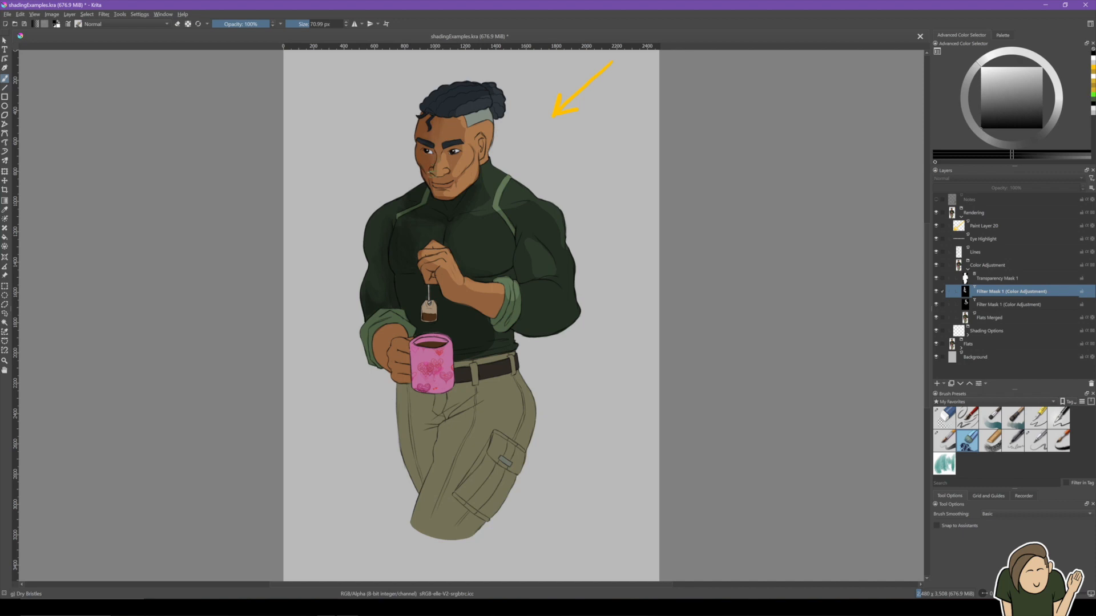
pyautogui.press('x')
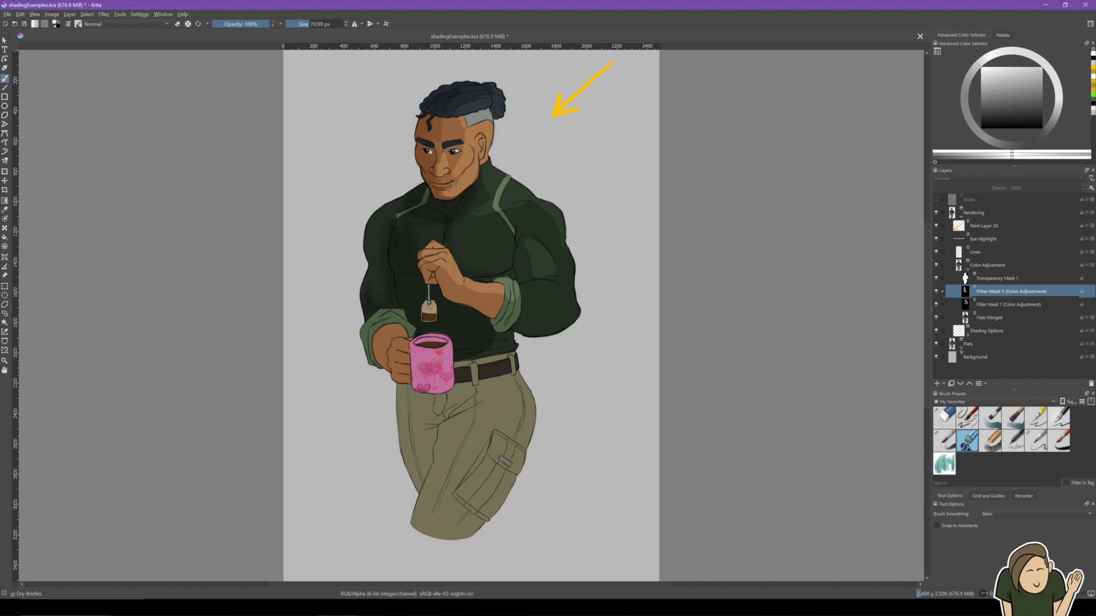
pyautogui.keyDown('ctrl'); pyautogui.click(460, 228); pyautogui.keyUp('ctrl')
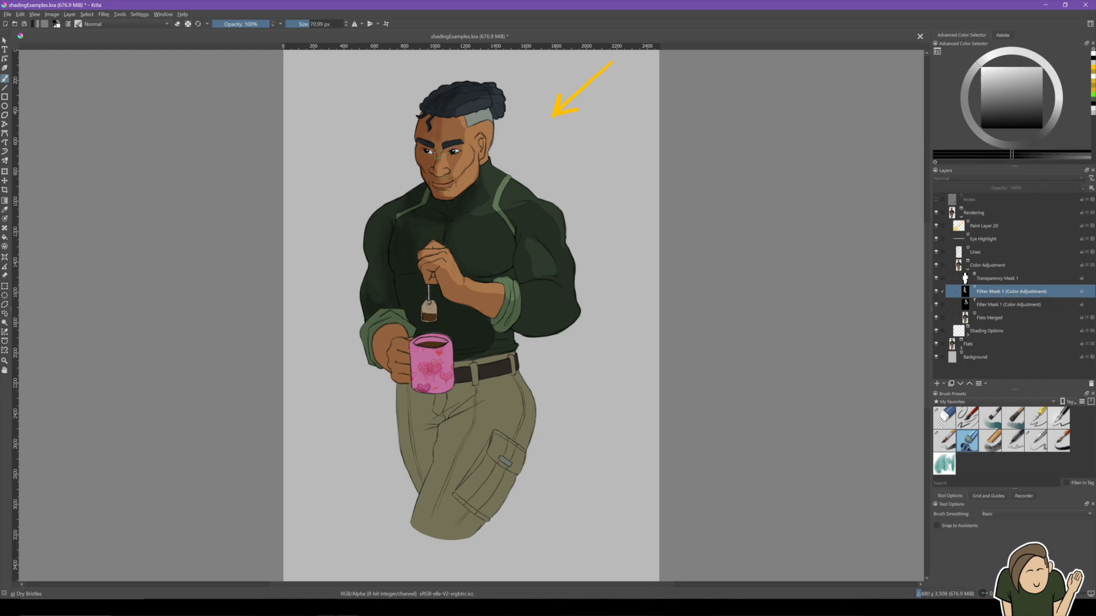
# Soften the highlight edges across the forearm, chest, sleeve and face on the lower filter mask, alternating white and black with Dry Bristles.
pyautogui.click(1002, 305)
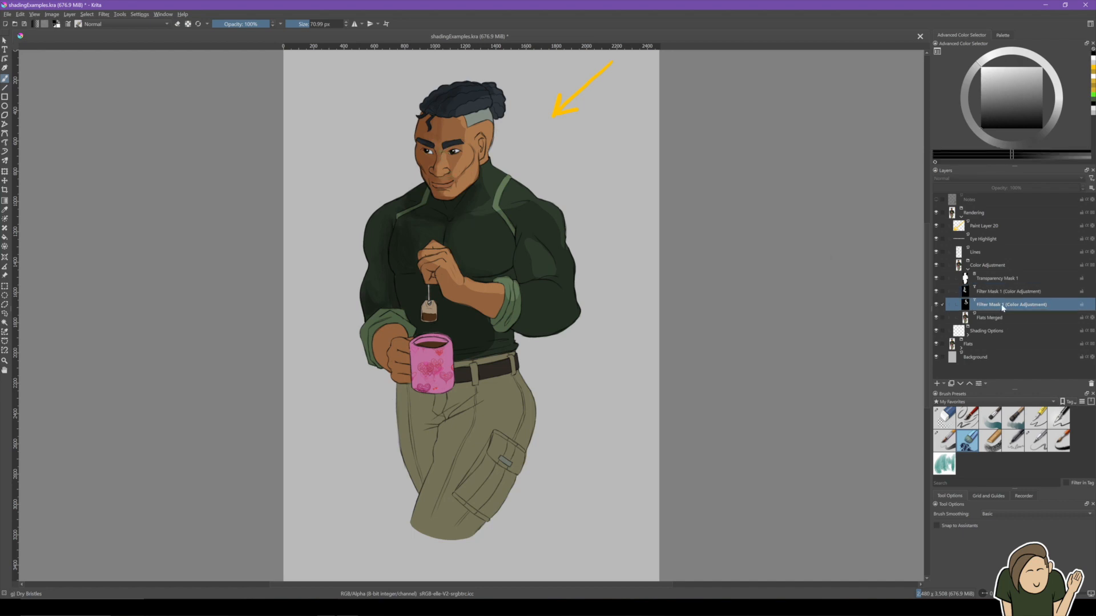
pyautogui.press('x')
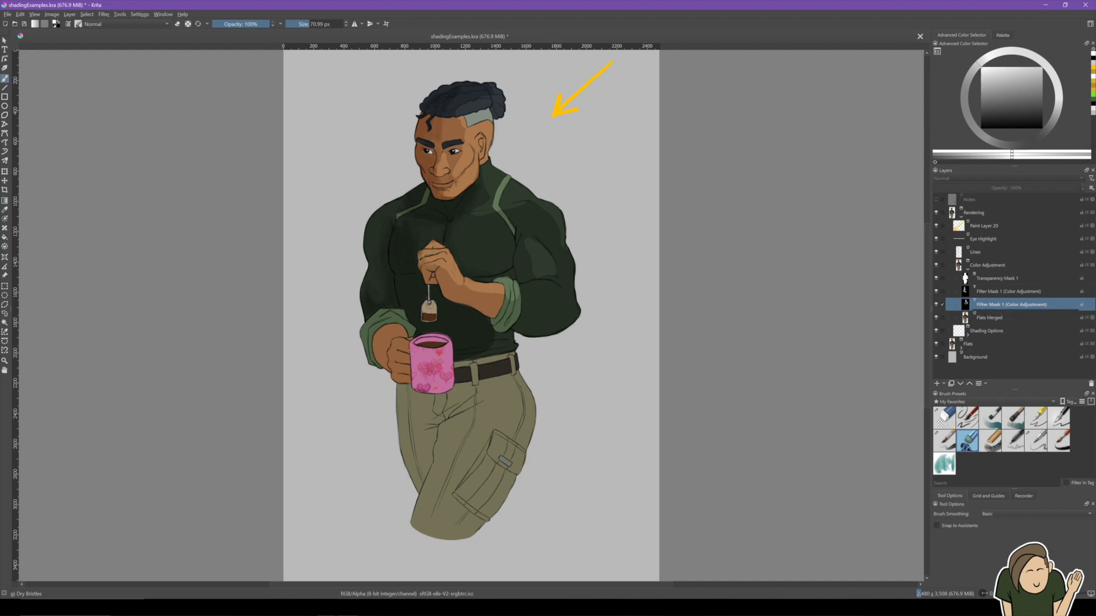
pyautogui.moveTo(443, 270); pyautogui.dragTo(503, 298)
pyautogui.press('x')
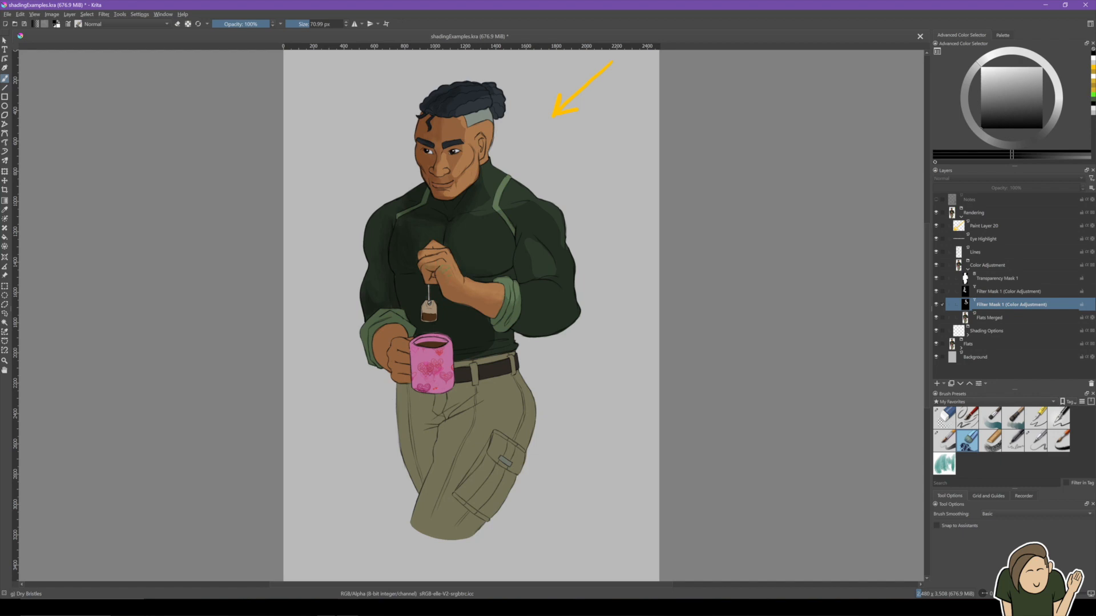
pyautogui.press('x')
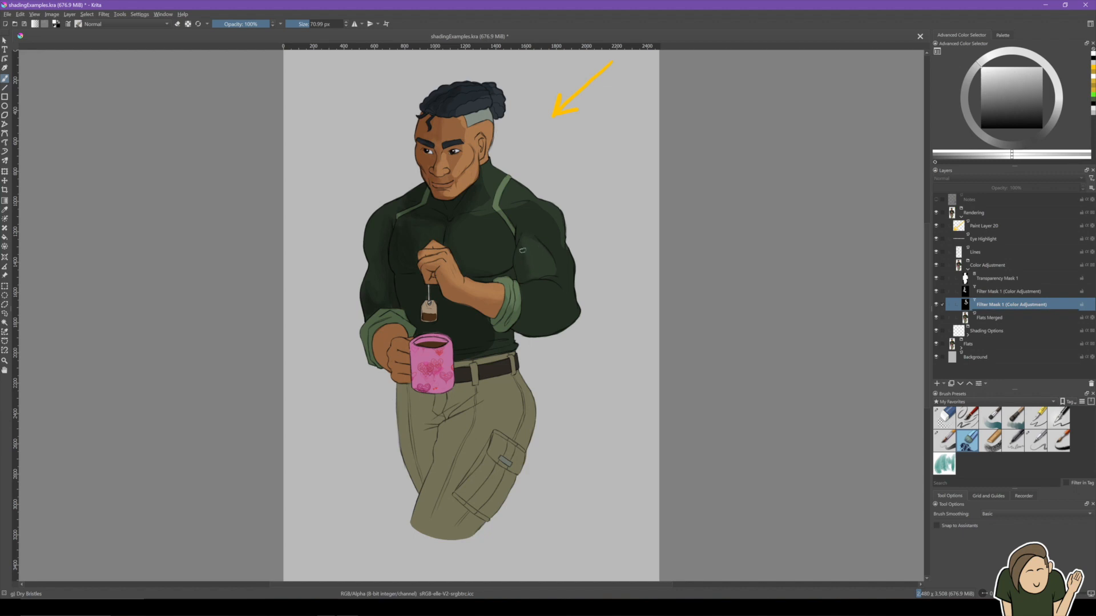
pyautogui.moveTo(489, 241)
pyautogui.mouseDown()
pyautogui.moveTo(474, 248)
pyautogui.moveTo(506, 231)
pyautogui.mouseUp()
pyautogui.press('x')
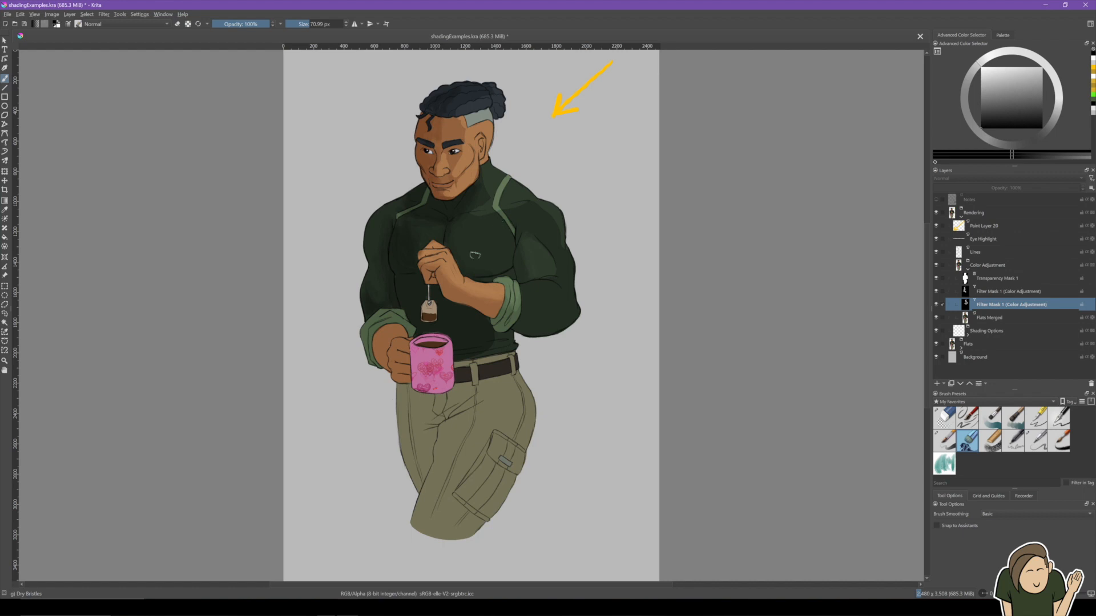
pyautogui.press('x')
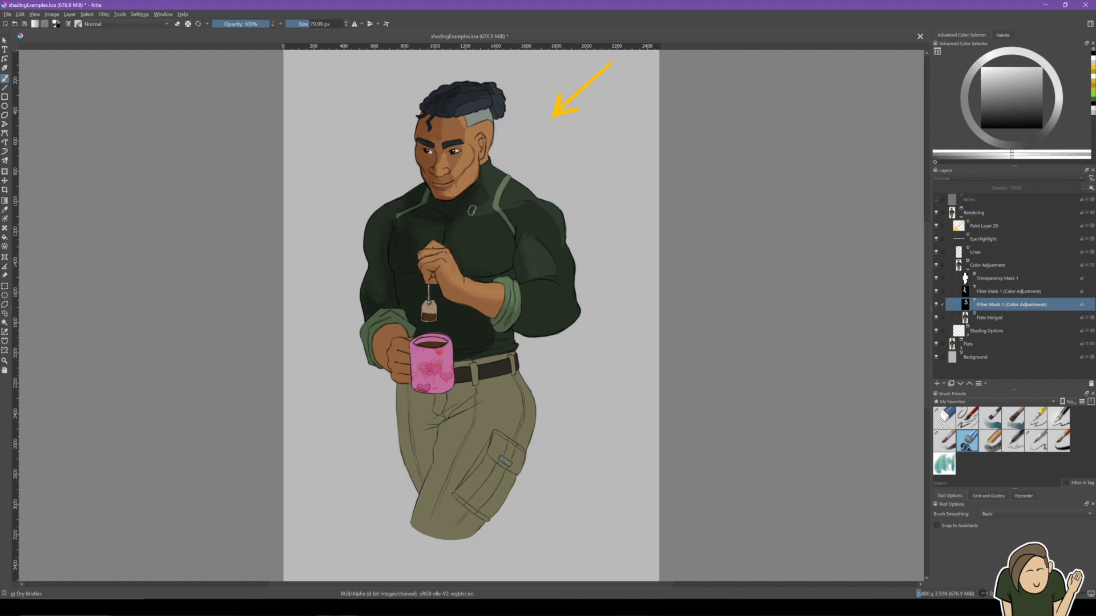
pyautogui.press('x')
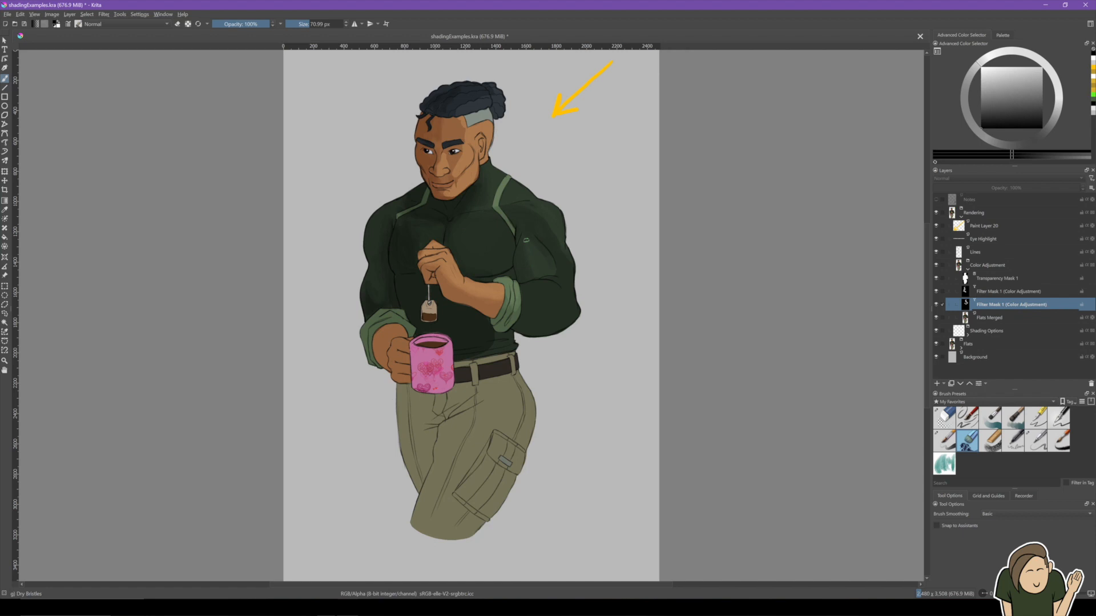
pyautogui.press('x')
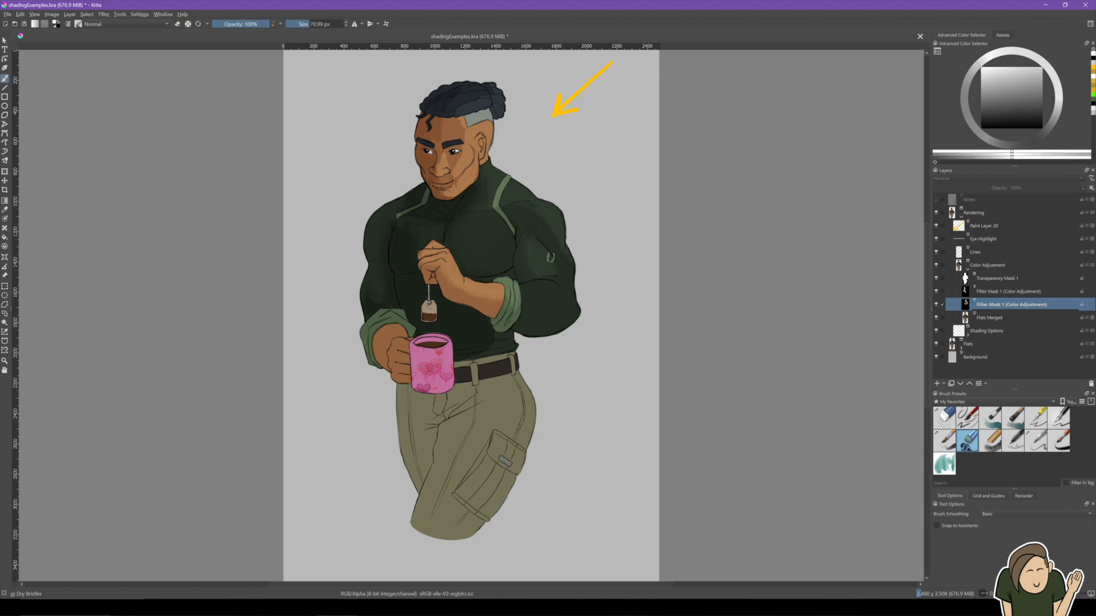
pyautogui.press('x')
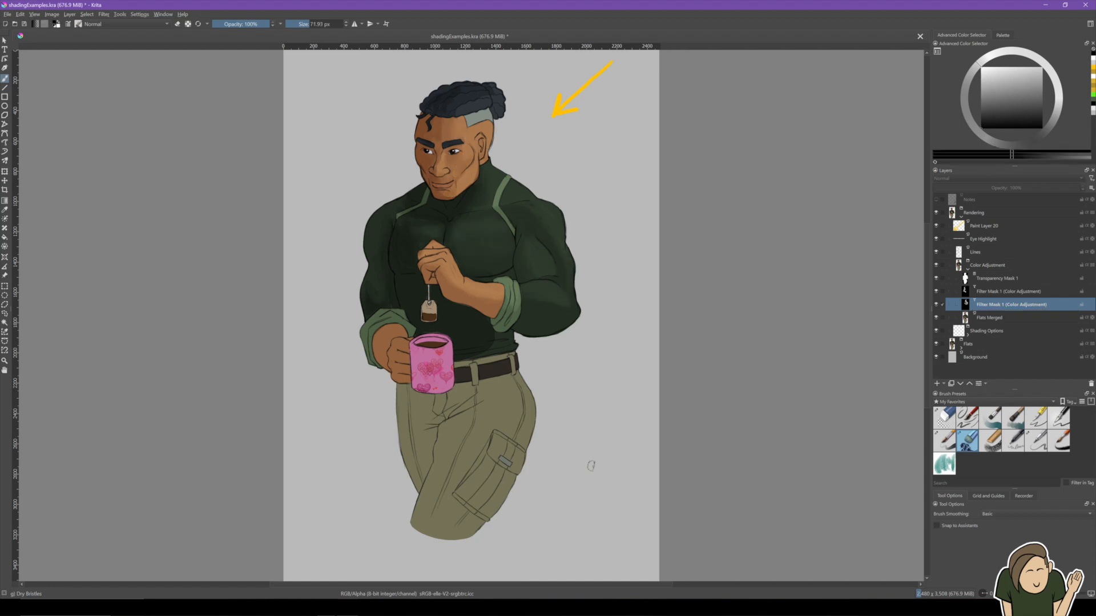
# Rename the lower filter mask as Highlights and the upper filter mask as Shadows.
pyautogui.doubleClick(998, 305)
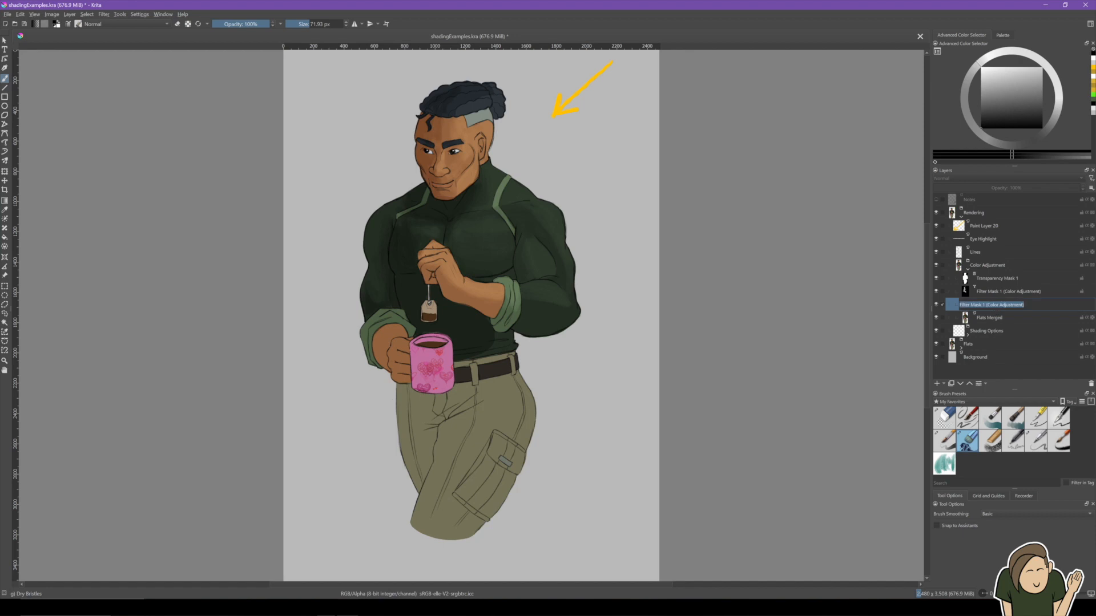
pyautogui.write('Highlights')
pyautogui.press('Return')
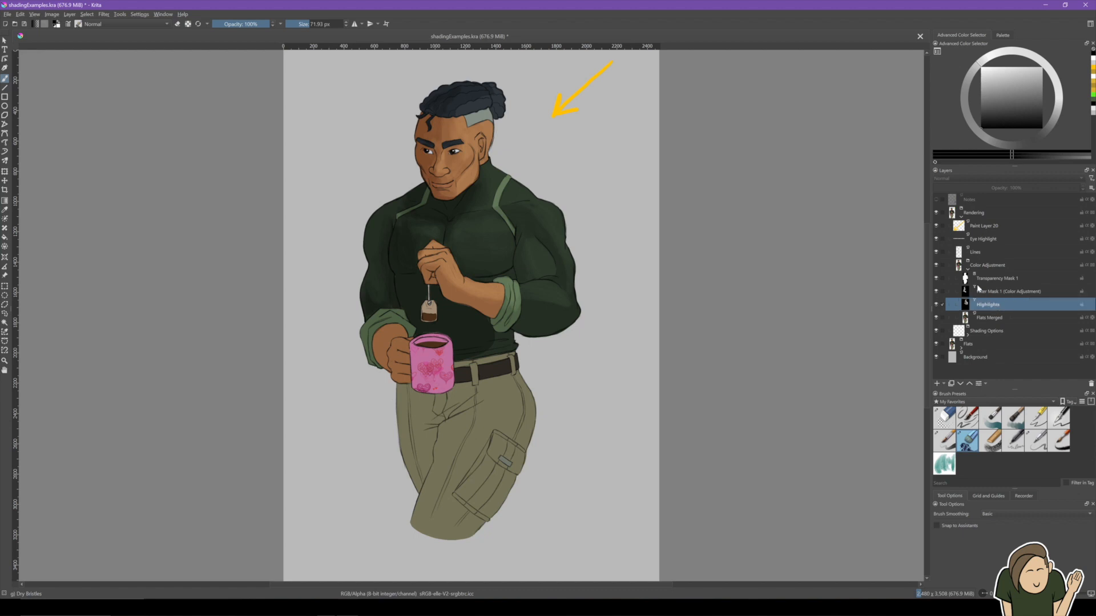
pyautogui.doubleClick(988, 295)
pyautogui.write('Shadows')
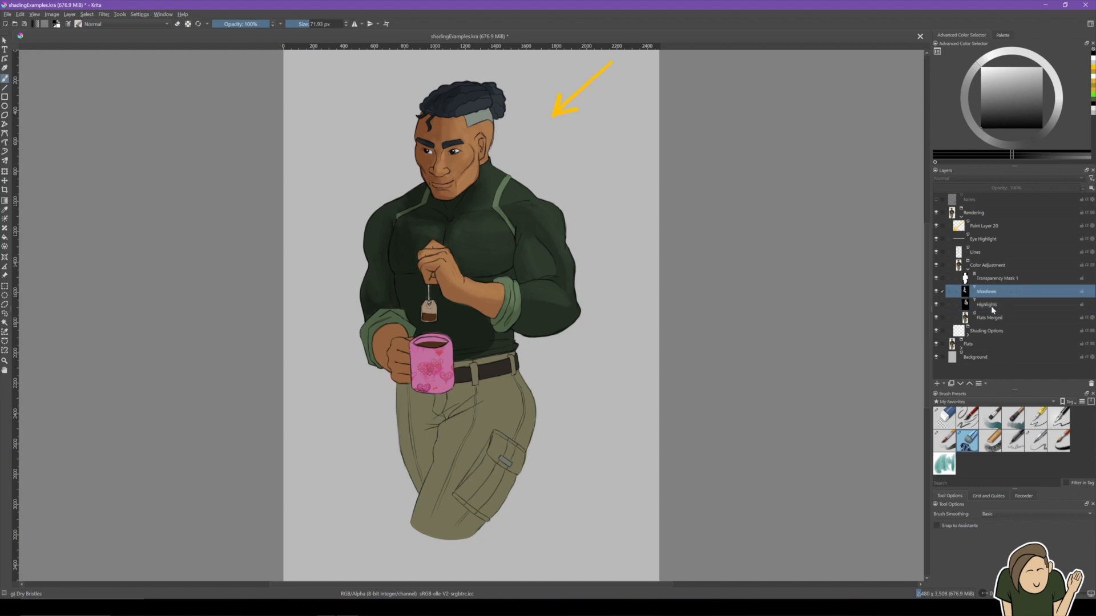
pyautogui.click(992, 307)
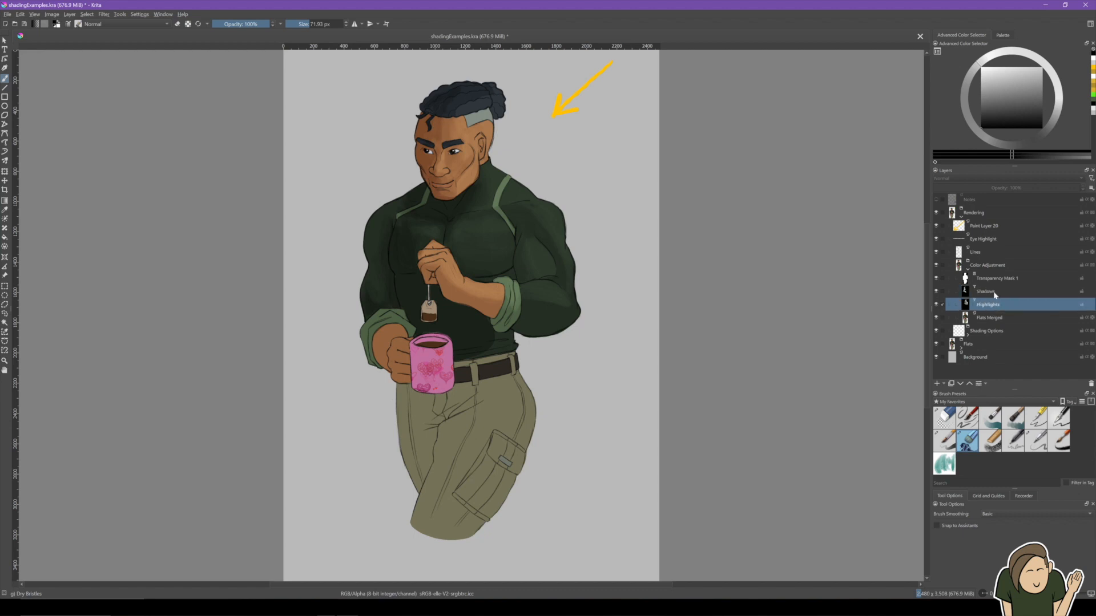
pyautogui.click(993, 294)
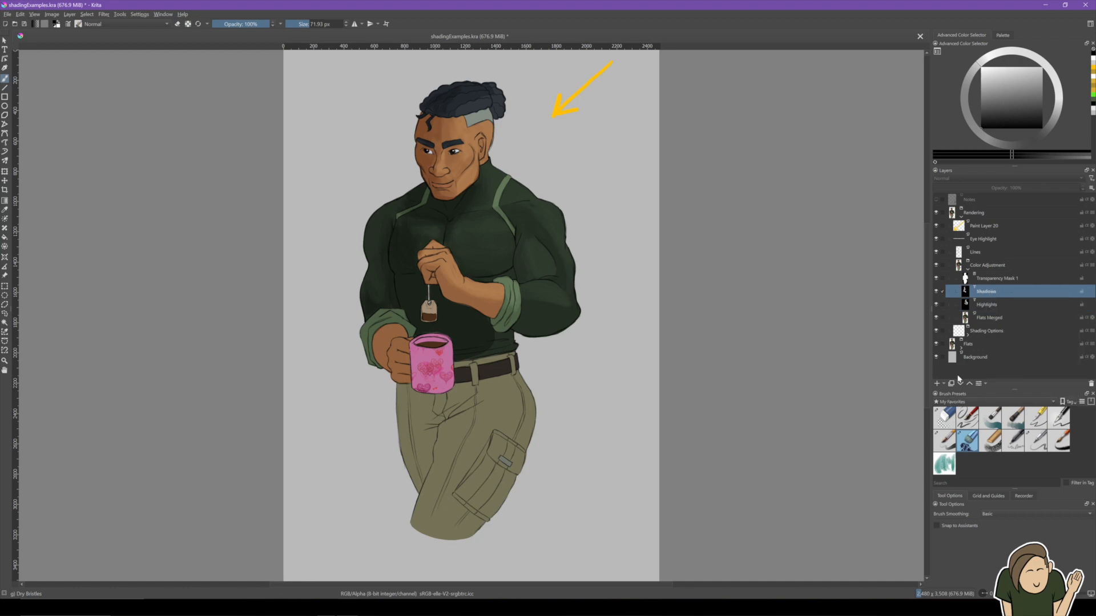
# Add a Color Adjustment filter mask to Flats Merged, with a darkening curve point at about input 65, output 43.
pyautogui.click(979, 322)
pyautogui.click(944, 384)
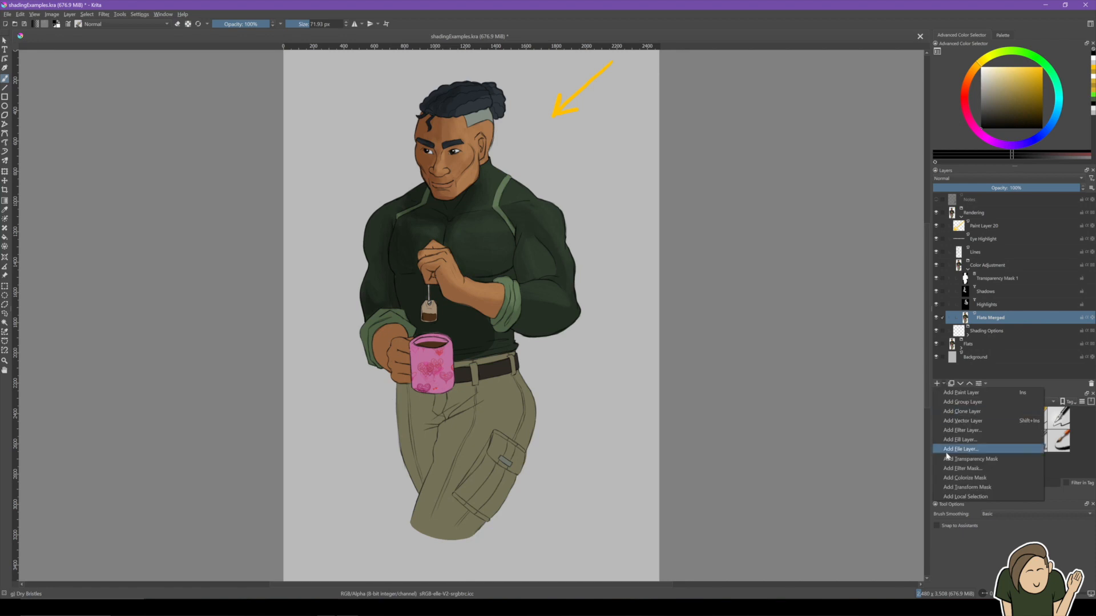
pyautogui.click(959, 468)
pyautogui.moveTo(524, 214); pyautogui.dragTo(710, 179)
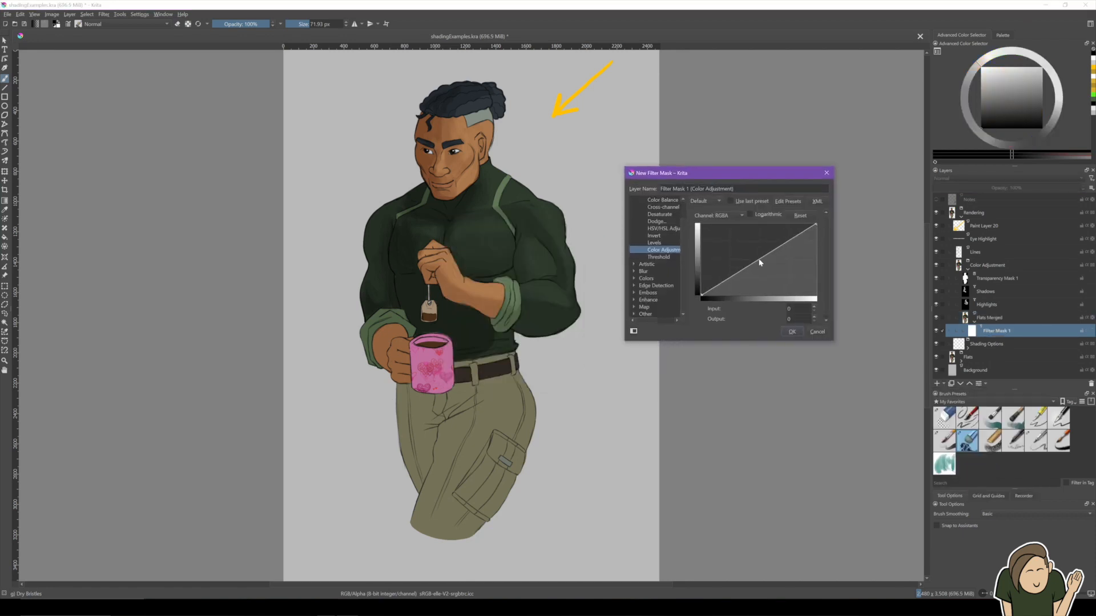
pyautogui.click(731, 278)
pyautogui.moveTo(730, 277); pyautogui.dragTo(731, 281)
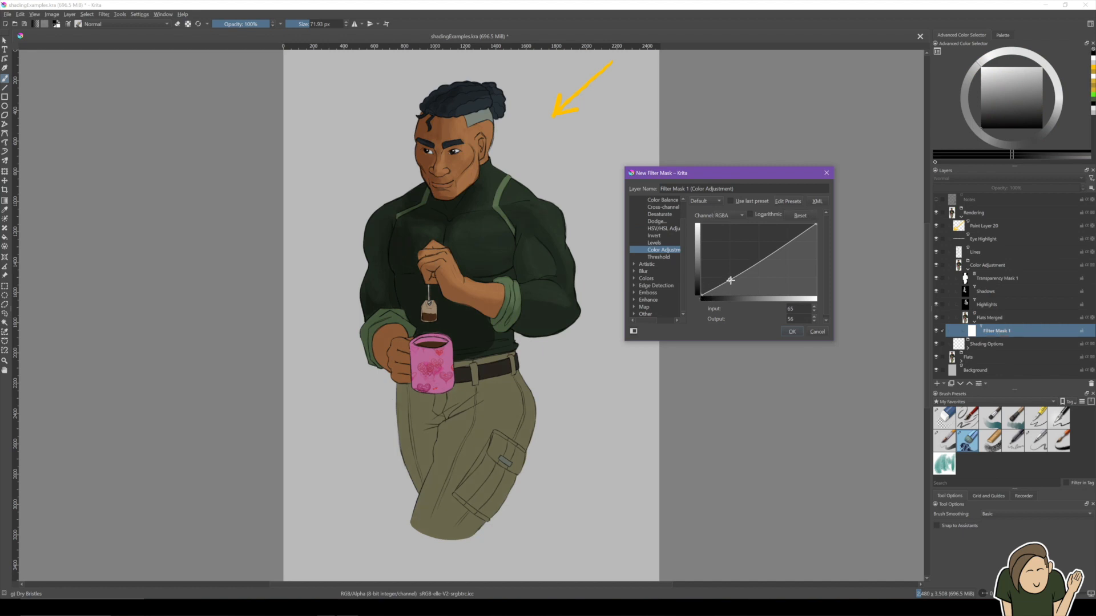
pyautogui.moveTo(730, 280); pyautogui.dragTo(730, 284)
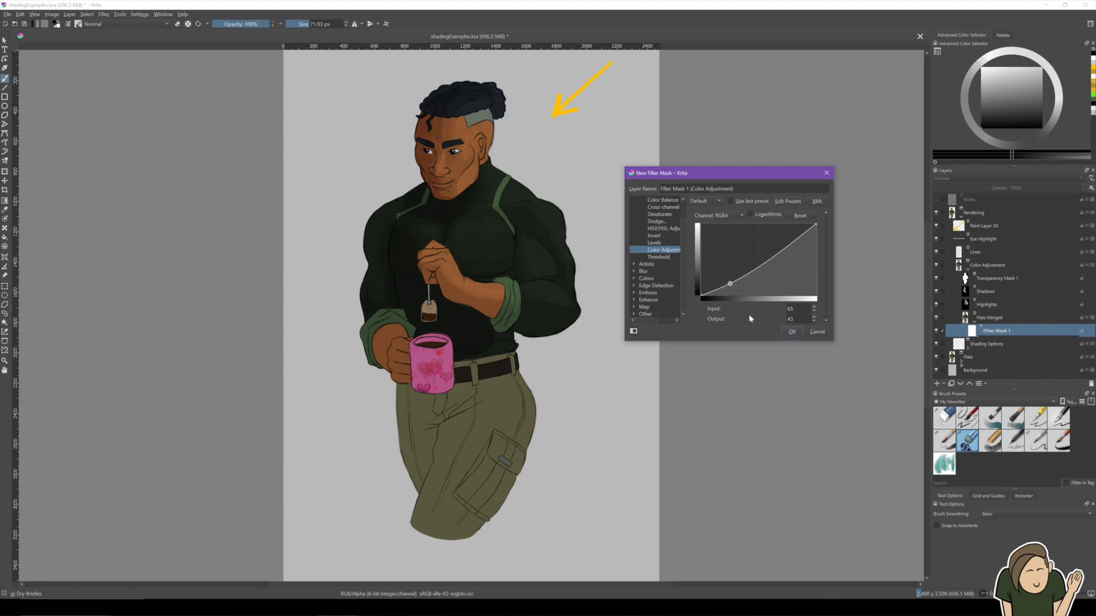
pyautogui.click(792, 331)
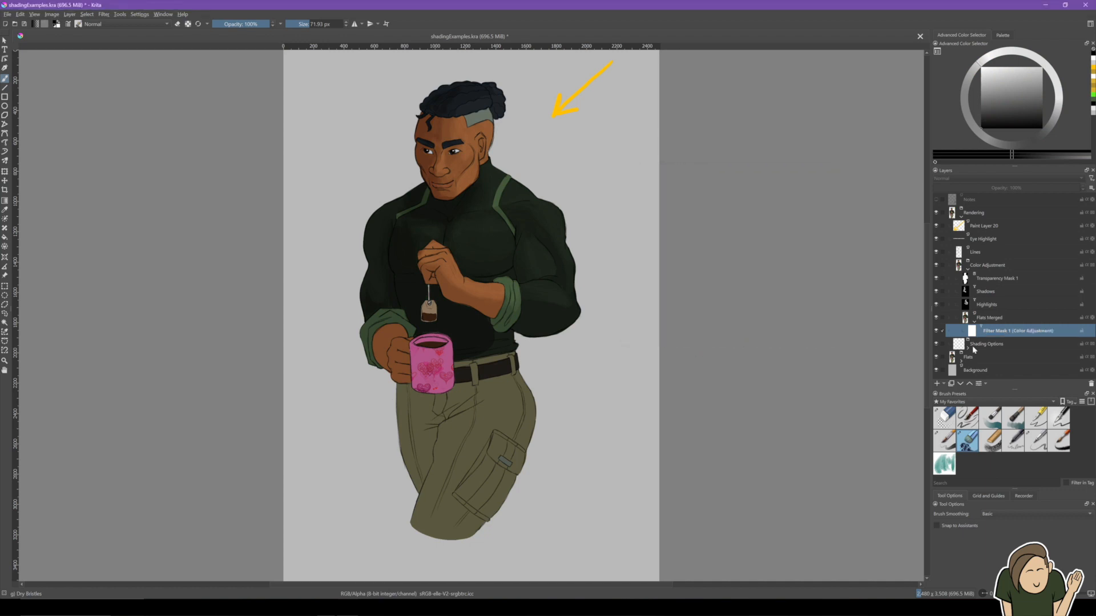
# Move the new filter mask directly above Flats Merged and fill it entirely with black.
pyautogui.moveTo(967, 334); pyautogui.dragTo(962, 312)
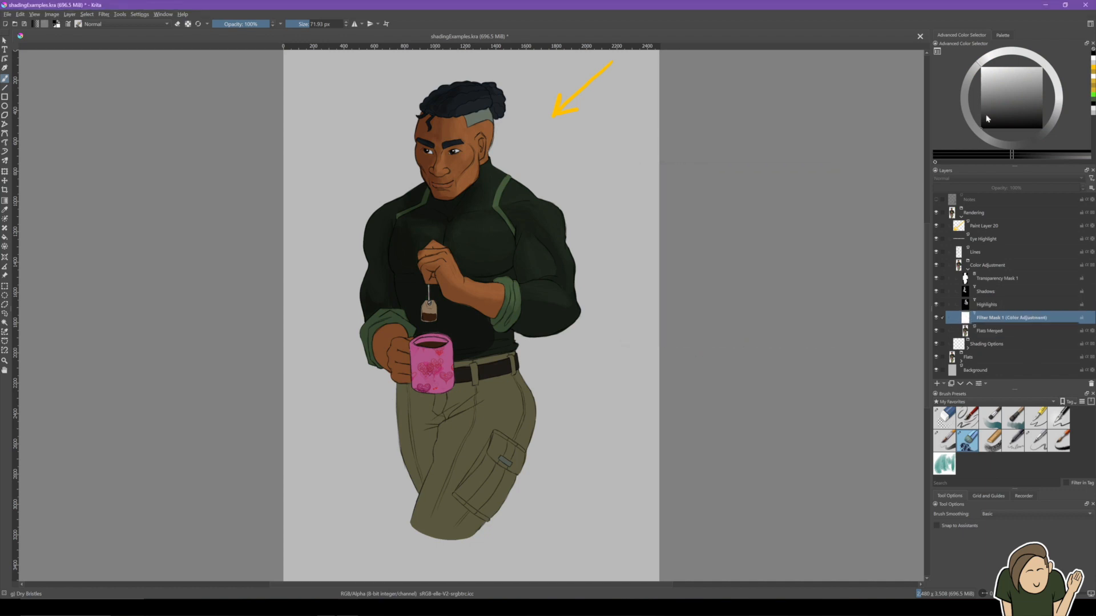
pyautogui.press('f')
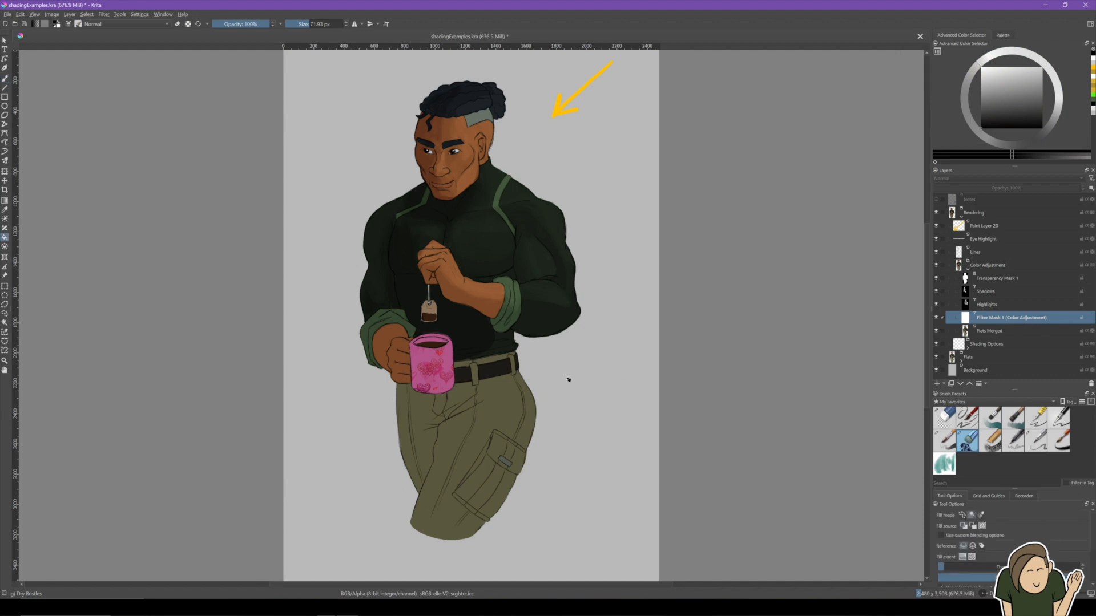
pyautogui.click(543, 473)
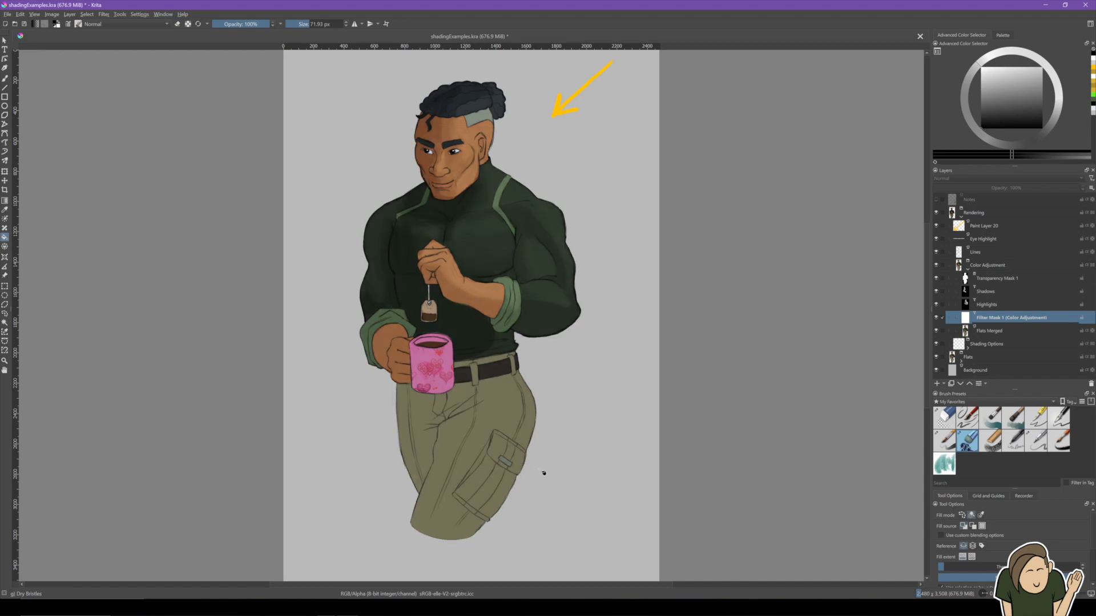
# Paint small deeper shadow accents in white on the new filter mask using a Dry Bristles brush of about 57 px.
pyautogui.press('b')
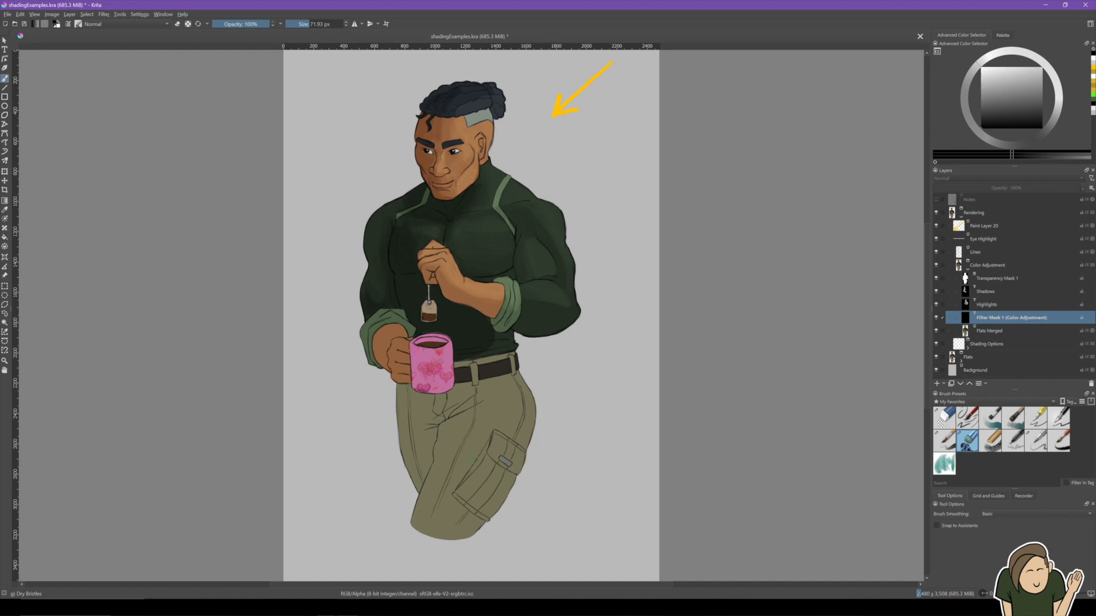
pyautogui.press('x')
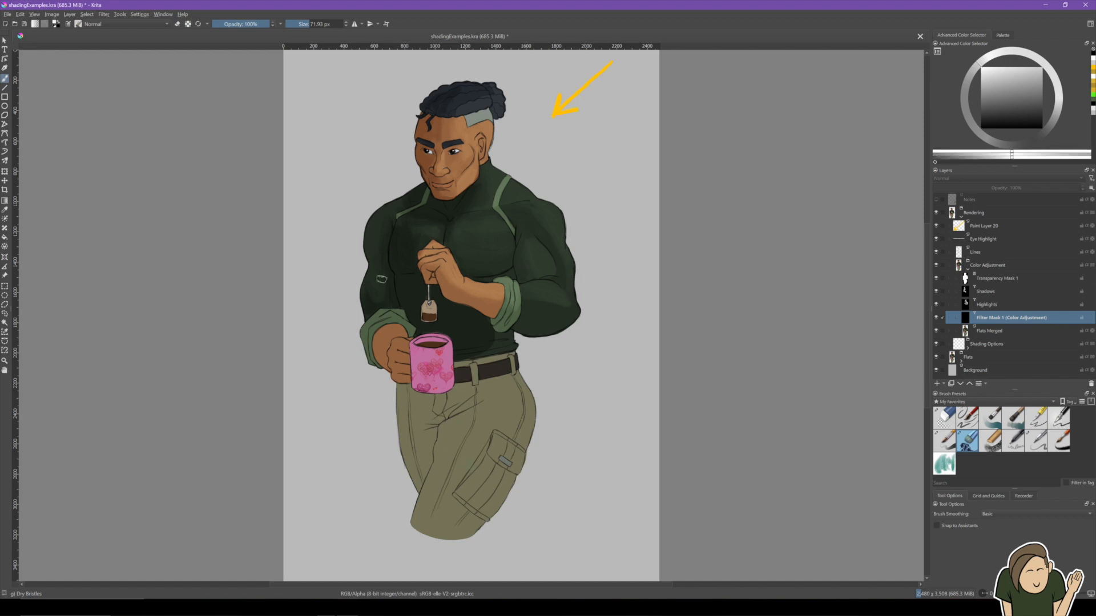
pyautogui.keyDown('shift'); pyautogui.moveTo(394, 301); pyautogui.dragTo(385, 302); pyautogui.keyUp('shift')
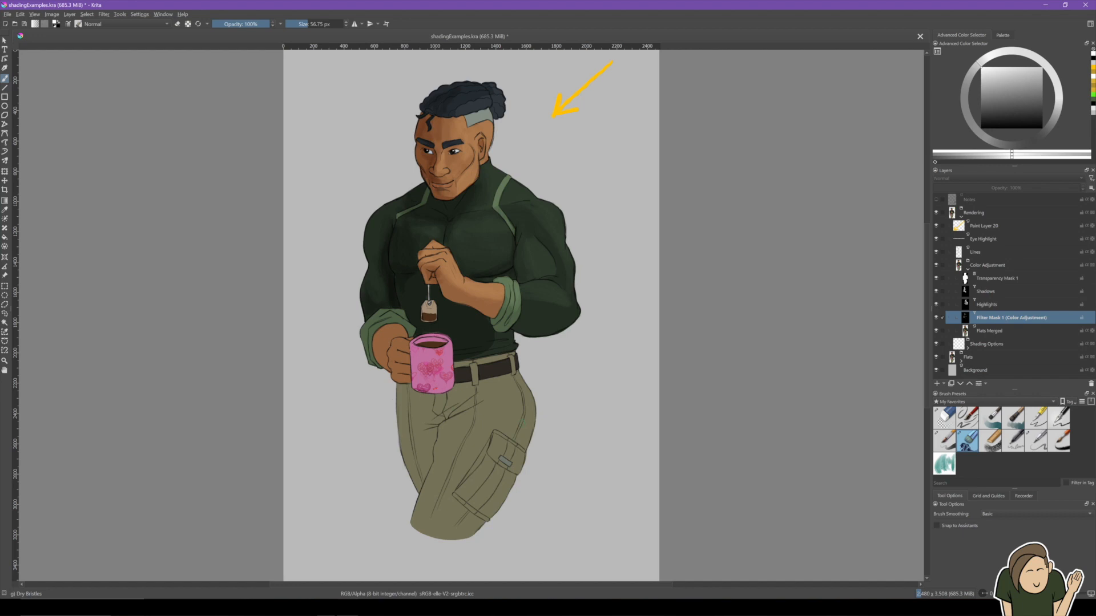
# Brighten the Highlights mask by raising its Color Adjustment curve's midpoint to input 128, output 185.
pyautogui.click(1001, 308)
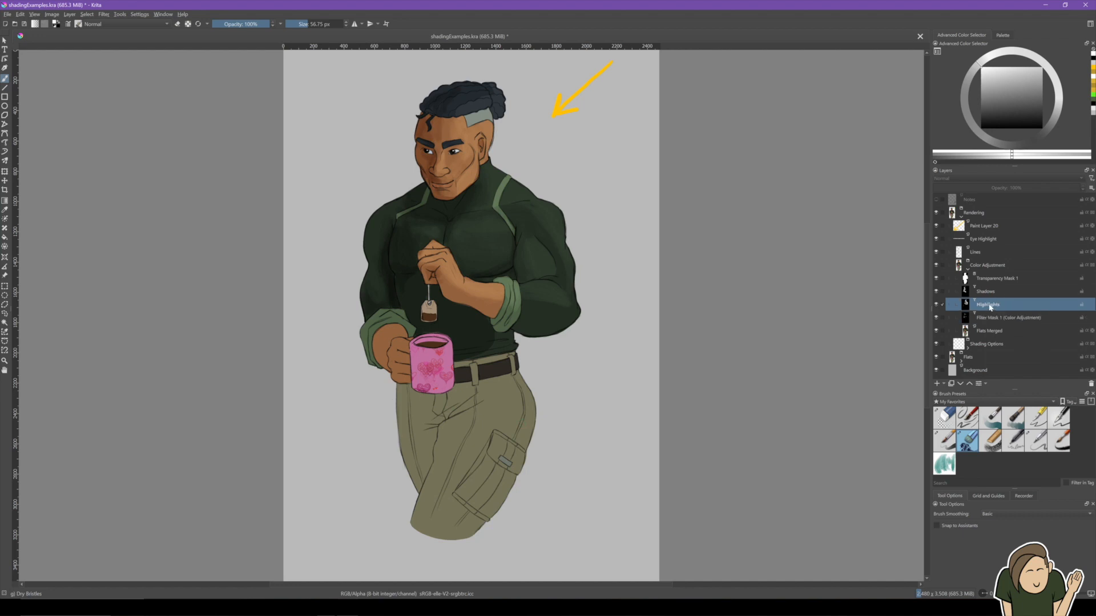
pyautogui.rightClick(990, 308)
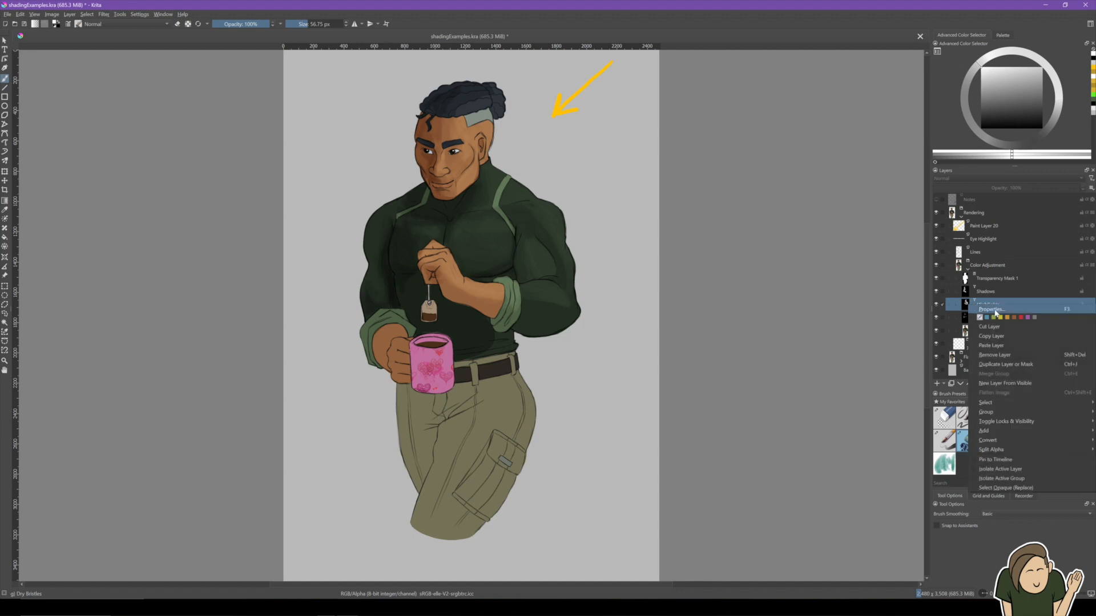
pyautogui.click(996, 310)
pyautogui.moveTo(540, 221); pyautogui.dragTo(760, 220)
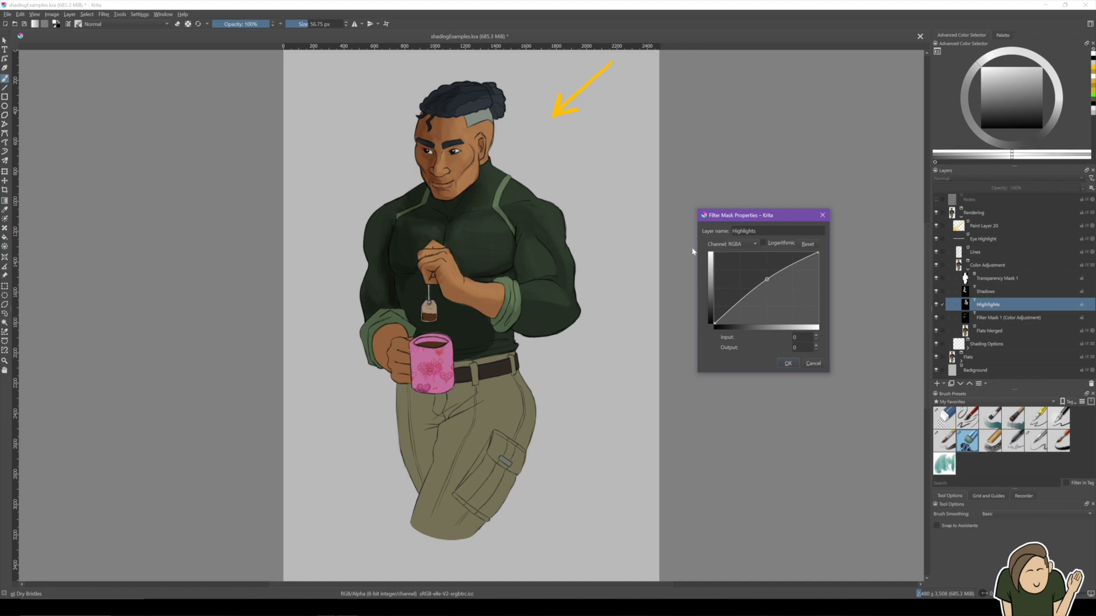
pyautogui.click(767, 279)
pyautogui.moveTo(767, 279); pyautogui.dragTo(768, 274)
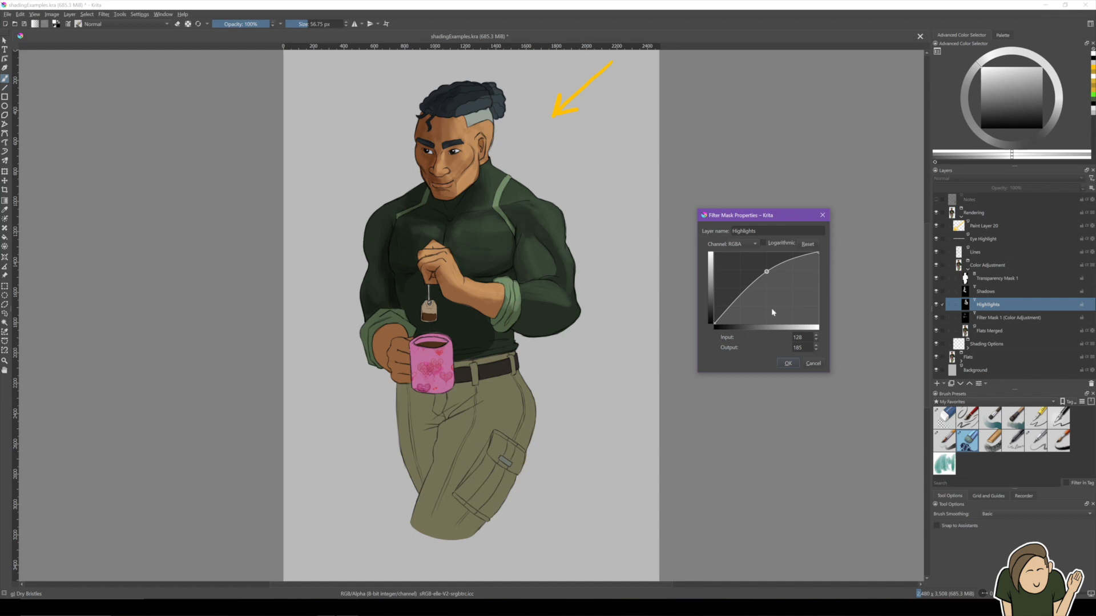
pyautogui.click(787, 364)
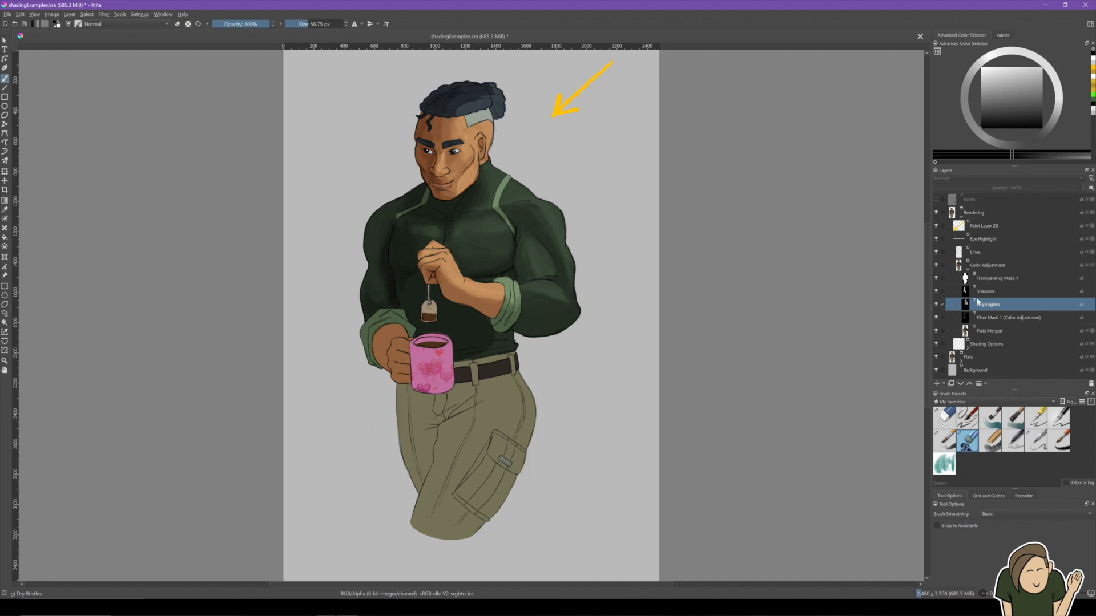
pyautogui.moveTo(965, 304)
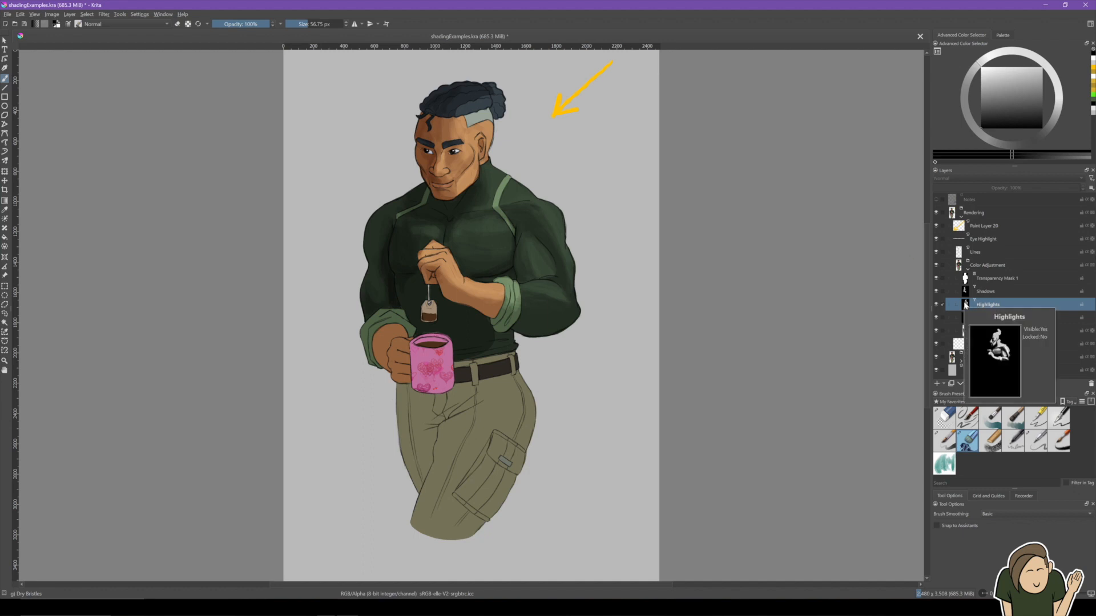